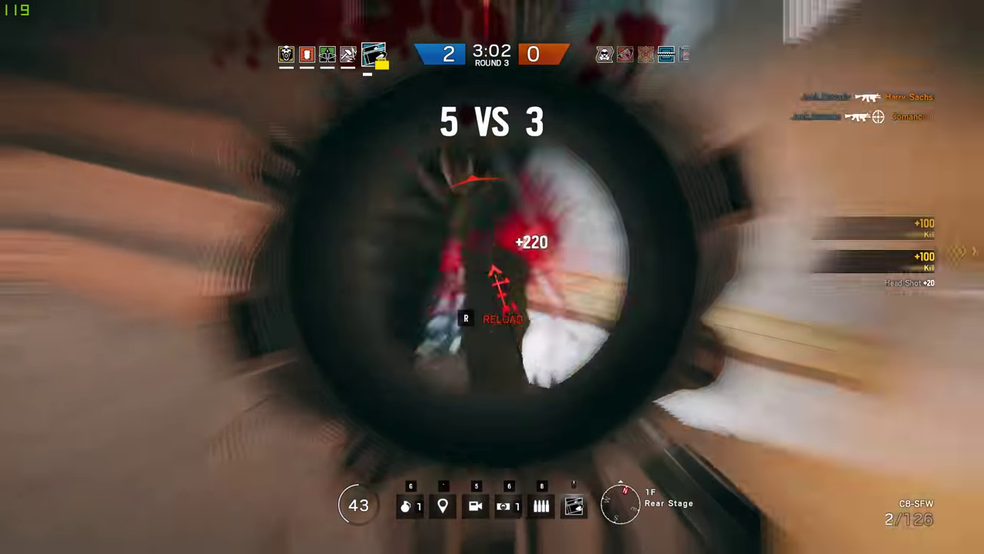
left_click(492, 277)
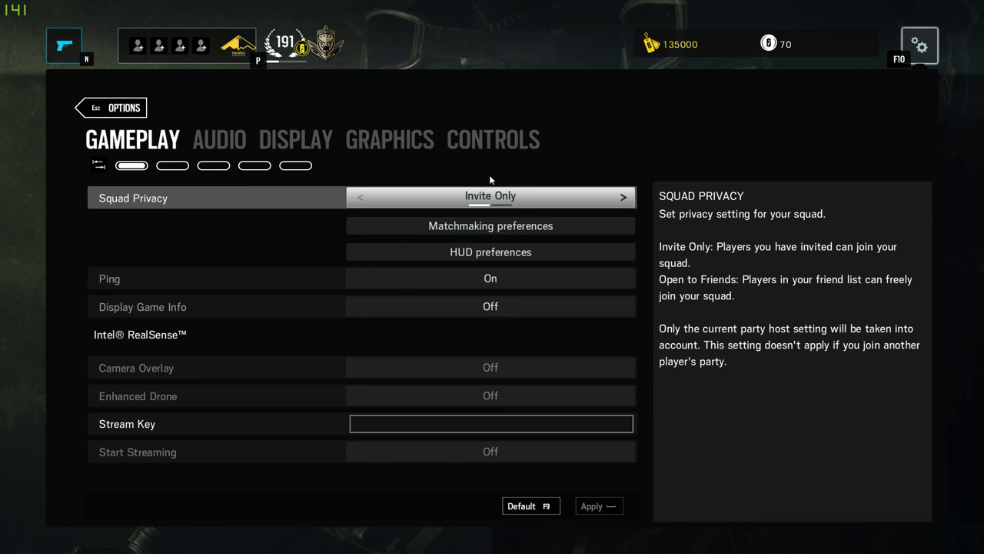
In the HUD preferences, toggle Show Teammate Name between Off and On, leave it On, and return to the gameplay options.
left_click(517, 252)
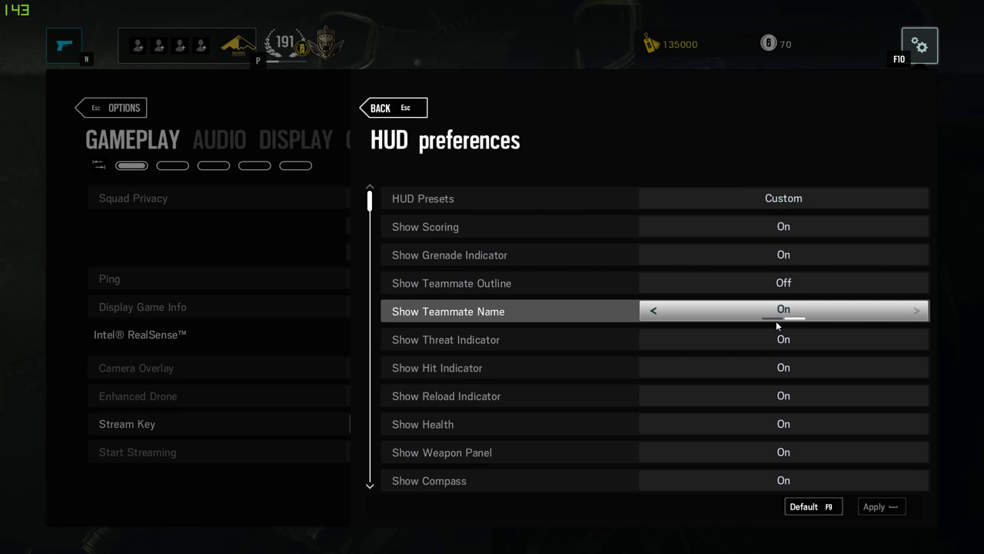
left_click(782, 318)
left_click(794, 319)
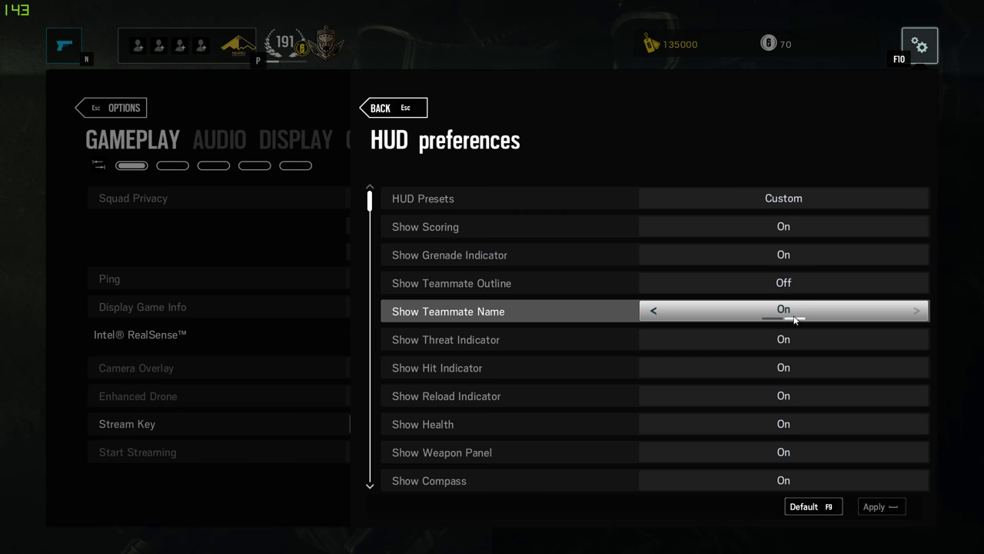
left_click(775, 320)
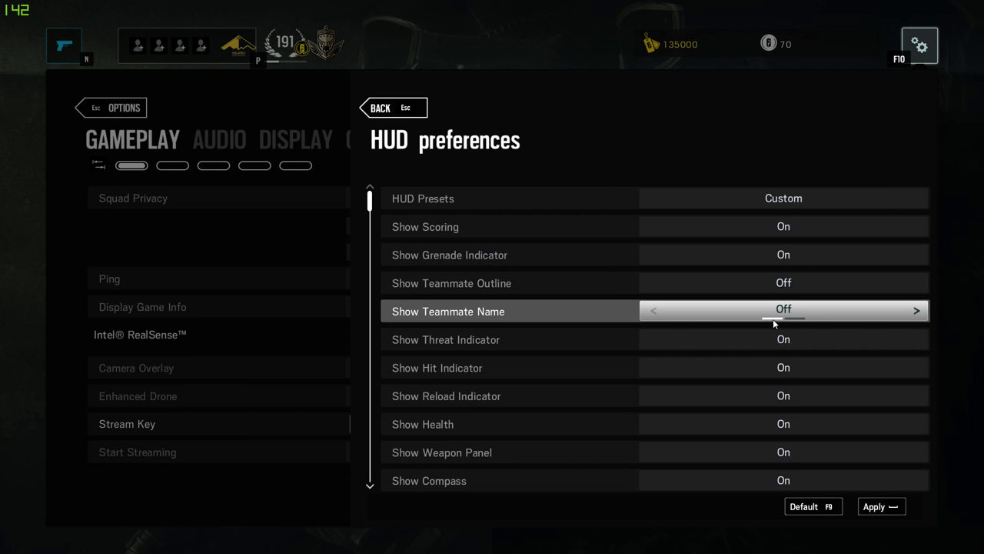
left_click(800, 320)
left_click(798, 320)
left_click(796, 319)
left_click(797, 319)
left_click(795, 318)
left_click(794, 317)
left_click(795, 318)
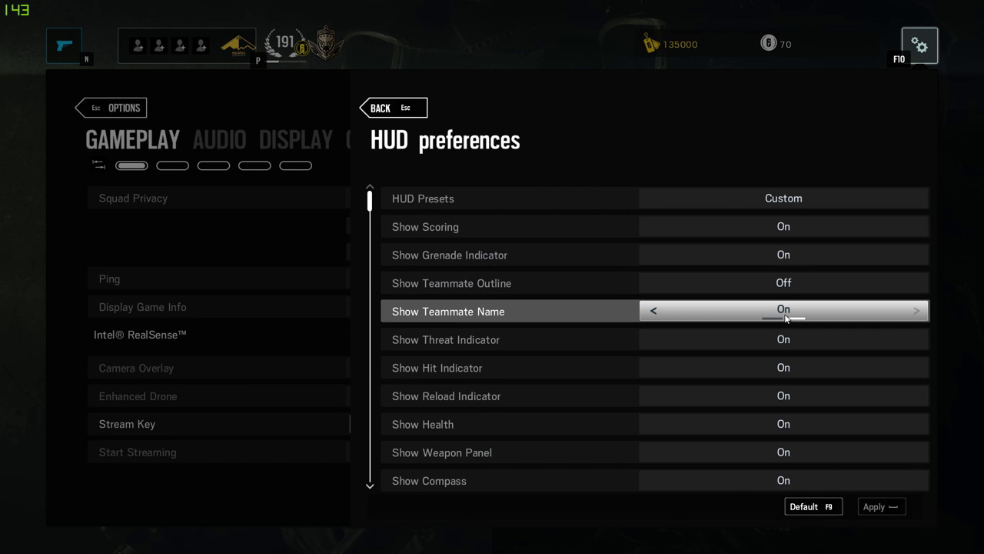
left_click(778, 318)
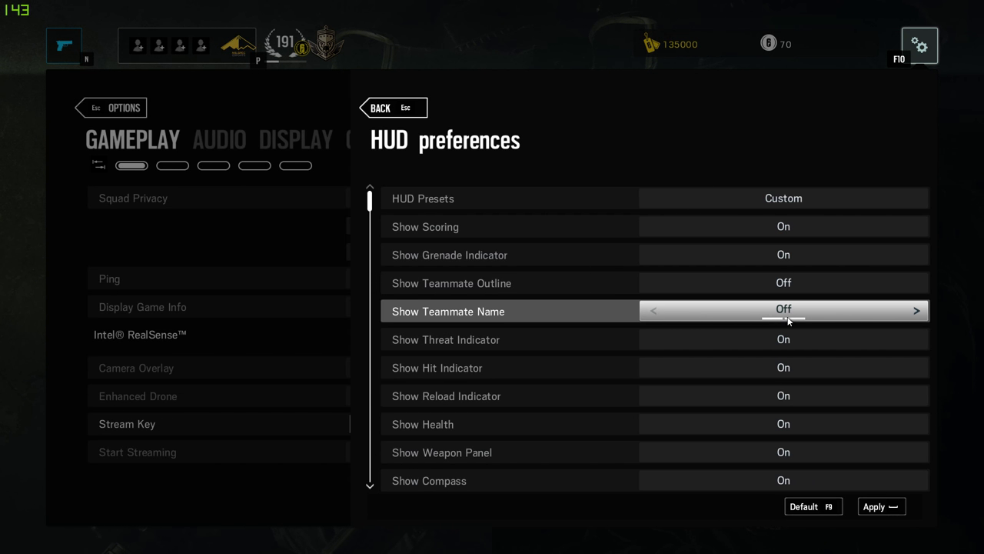
left_click(789, 315)
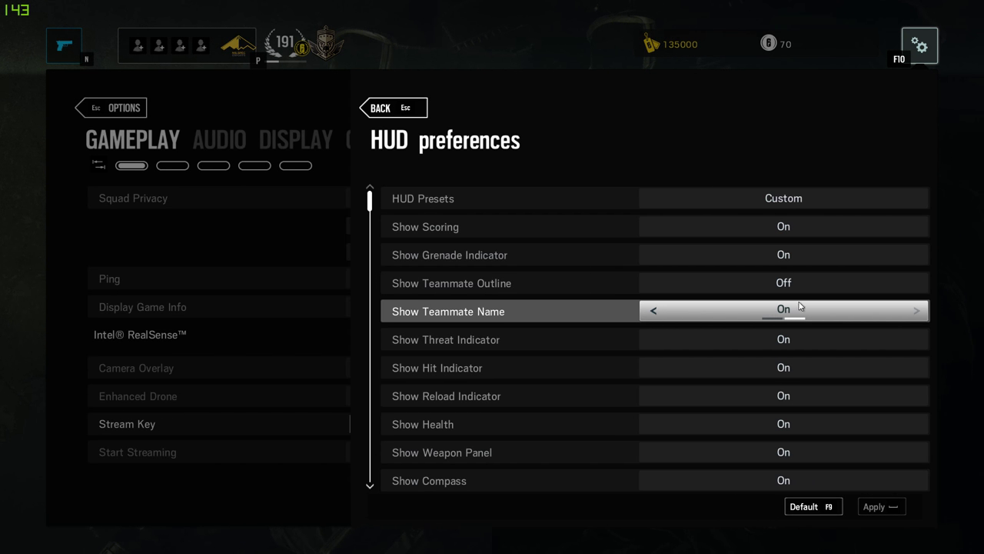
left_click(392, 108)
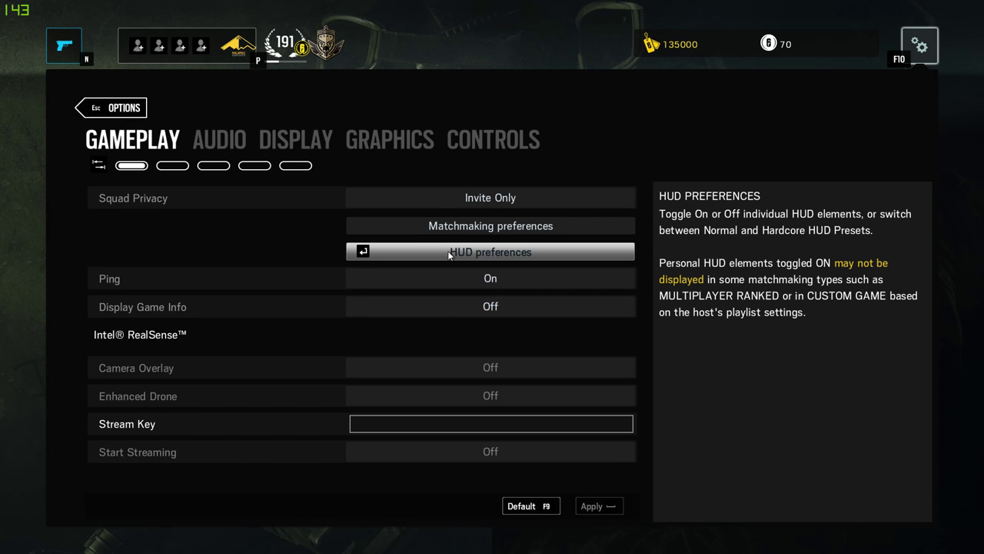
Review the full list of HUD preferences down to Show PC Chat and return to the gameplay options.
left_click(499, 254)
scroll(742, 466, "down", 4)
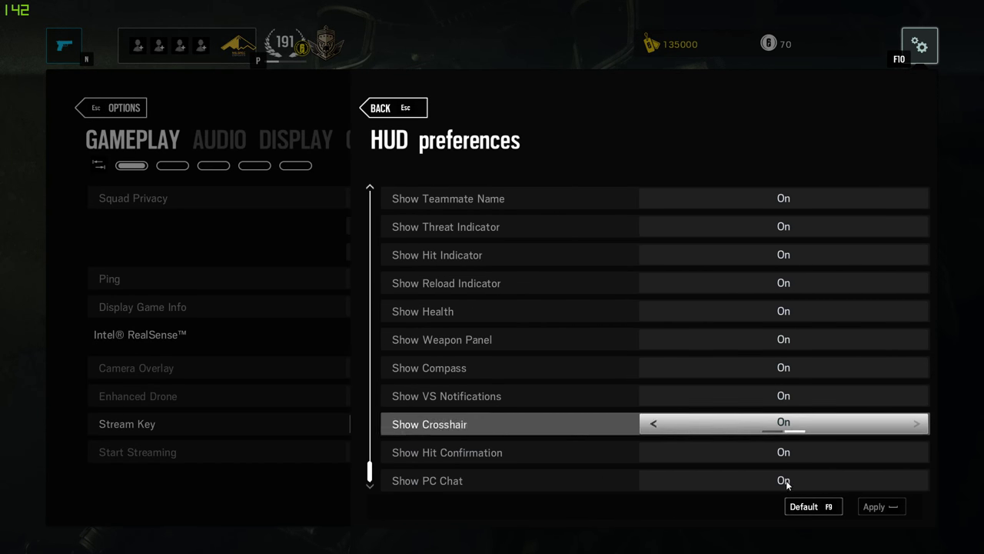
scroll(835, 222, "up", 4)
key("Escape")
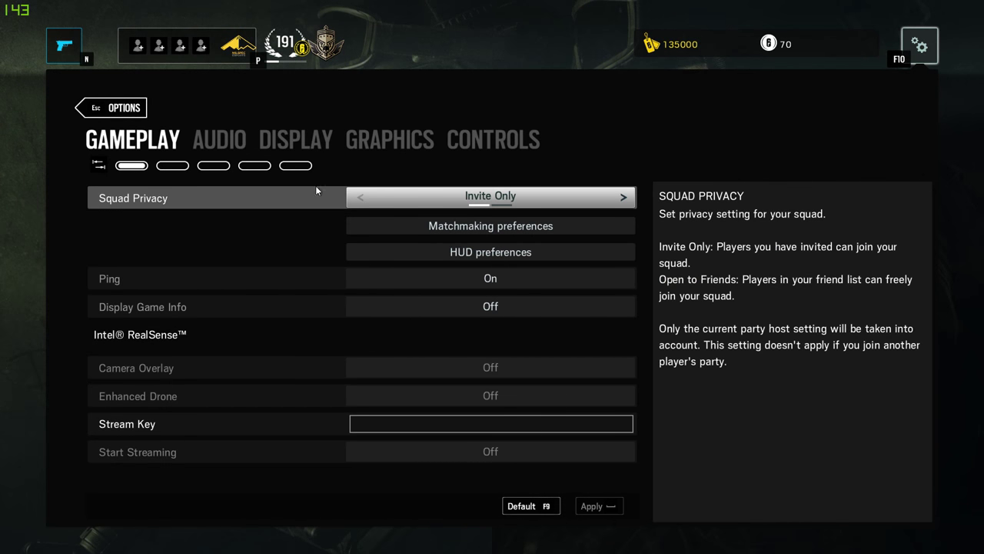
In the audio options, hold Master Volume at 0, lower Music Volume to 0 and restore it to 20.
left_click(217, 143)
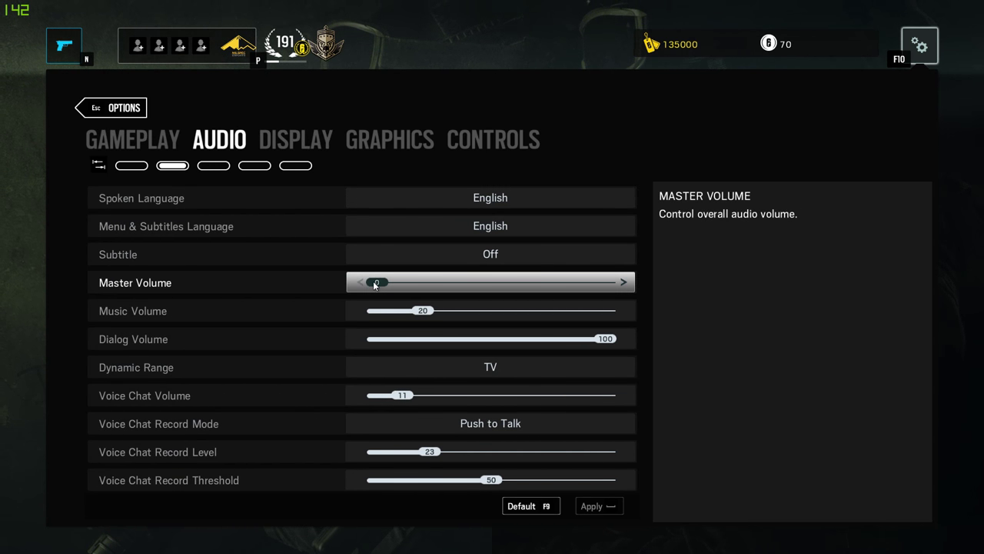
mouse_move(371, 282)
left_mouse_down()
mouse_move(743, 290)
mouse_move(369, 286)
left_mouse_up()
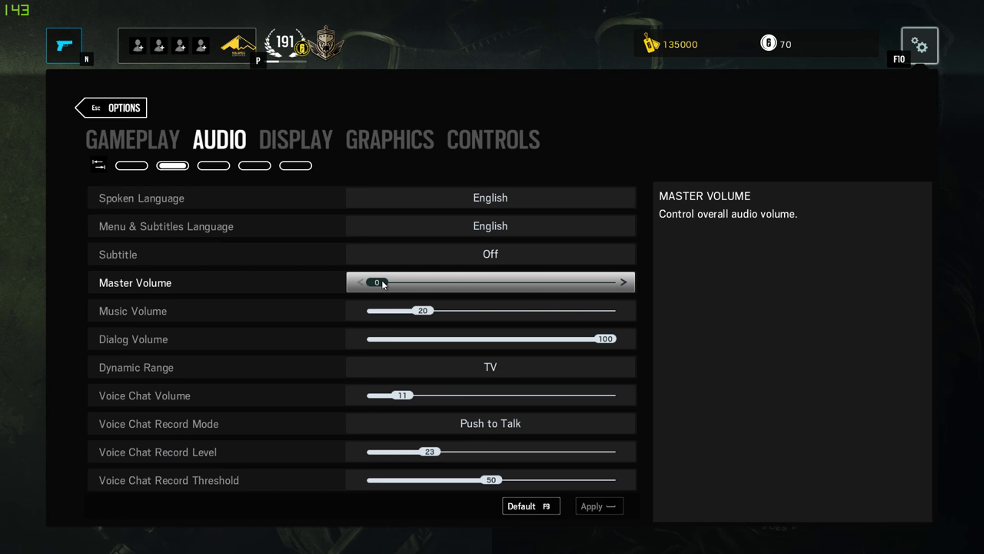
left_click_drag(383, 284, 342, 288)
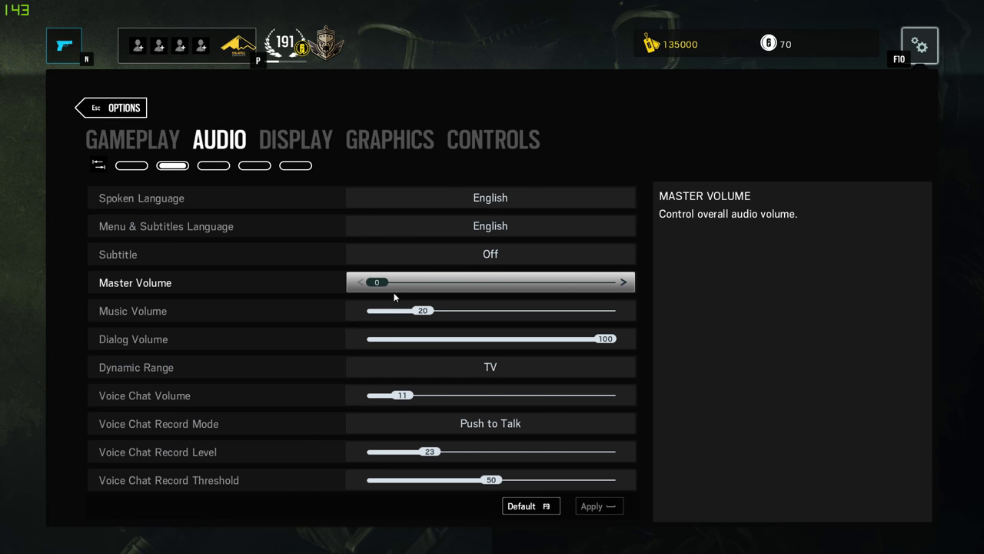
left_click_drag(425, 313, 346, 315)
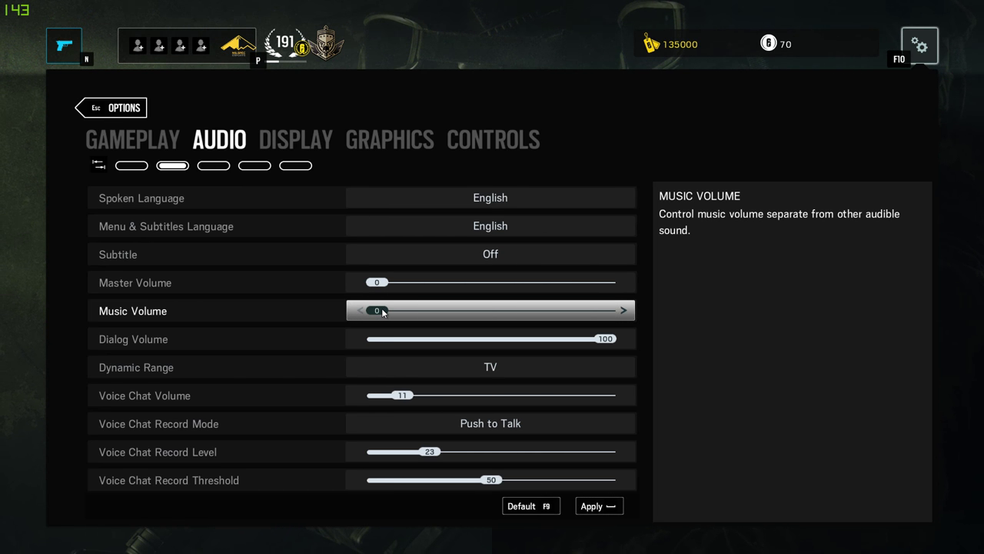
left_click_drag(379, 314, 427, 314)
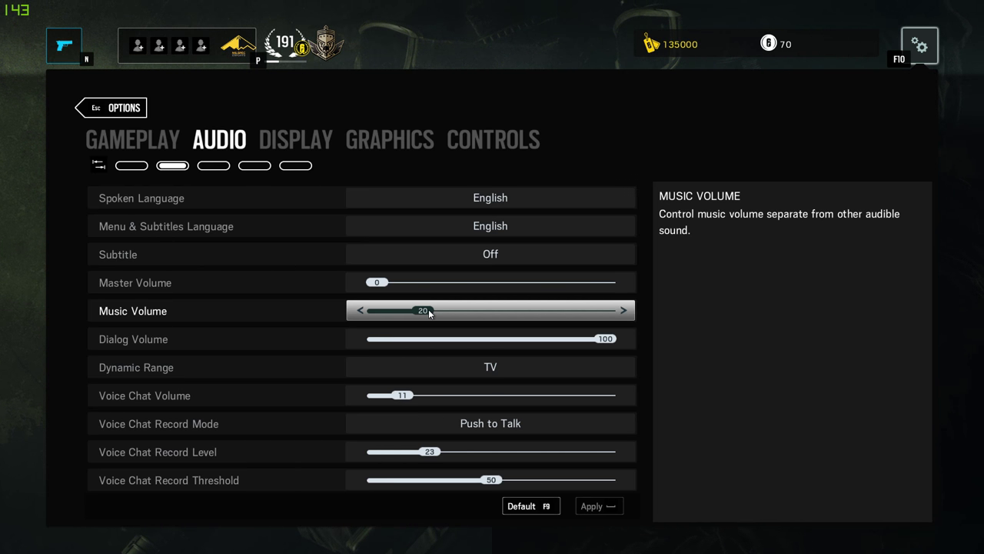
left_click_drag(431, 315, 431, 315)
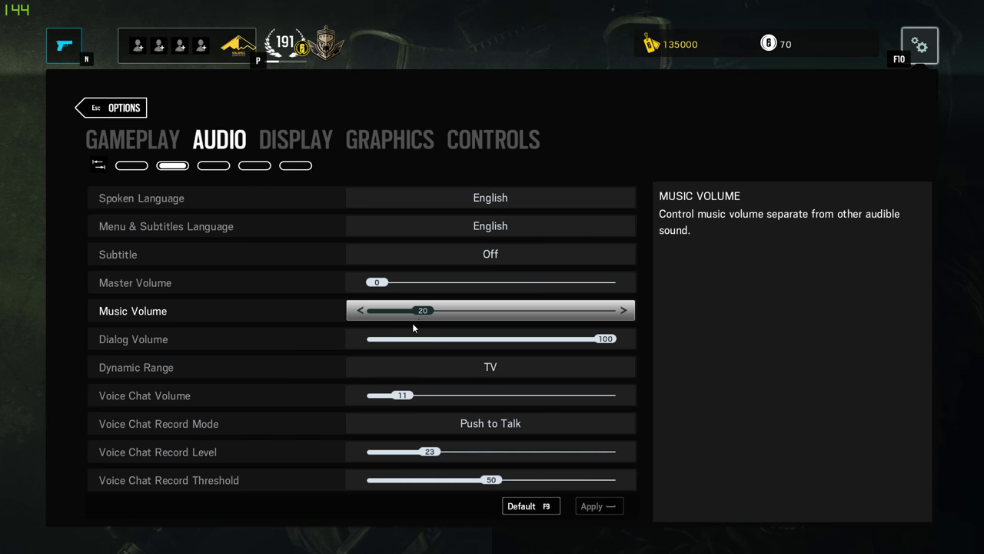
Switch back and forth between the Dynamic Range modes in the audio options, ending on TV.
left_click(481, 373)
left_click(481, 373)
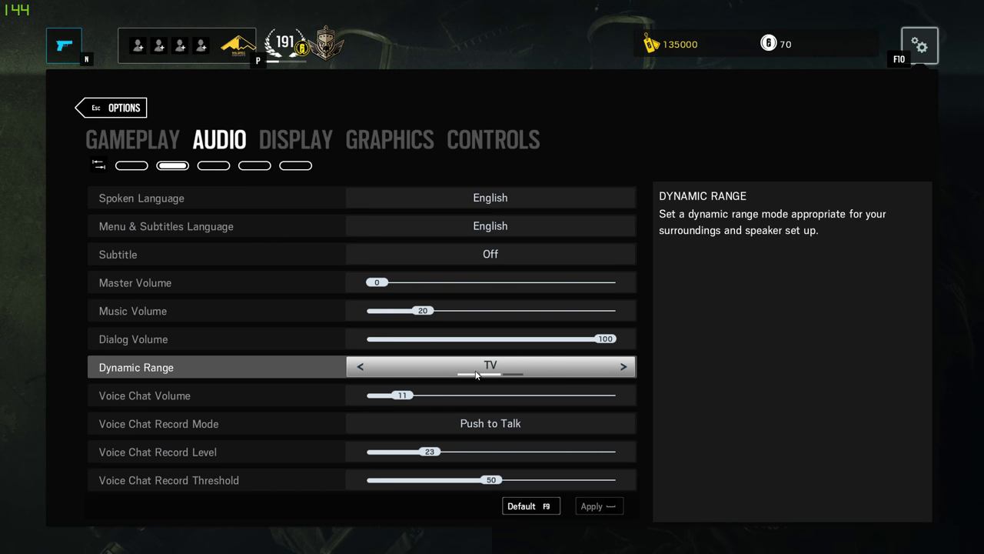
left_click(480, 373)
left_click(479, 376)
left_click(480, 375)
left_click(481, 375)
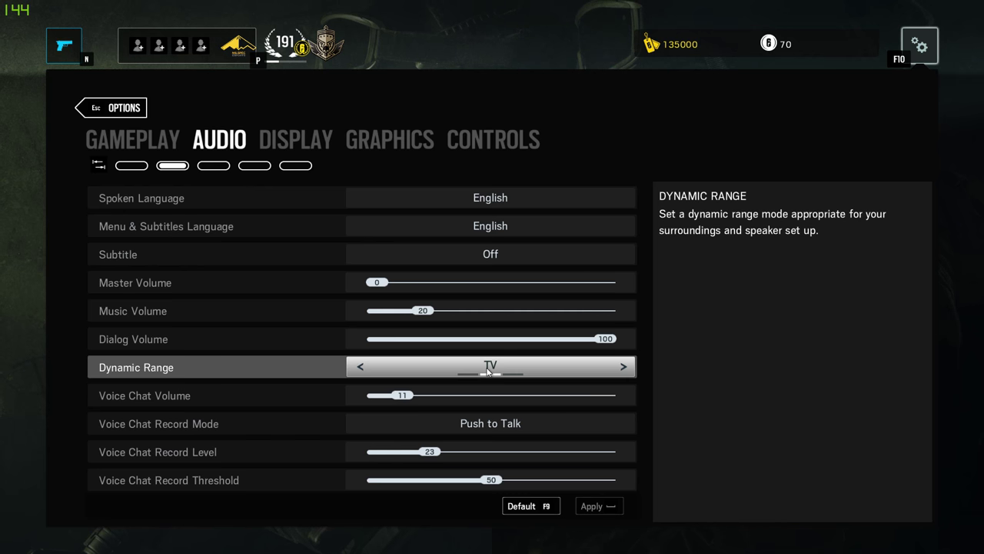
left_click(470, 373)
left_click(488, 372)
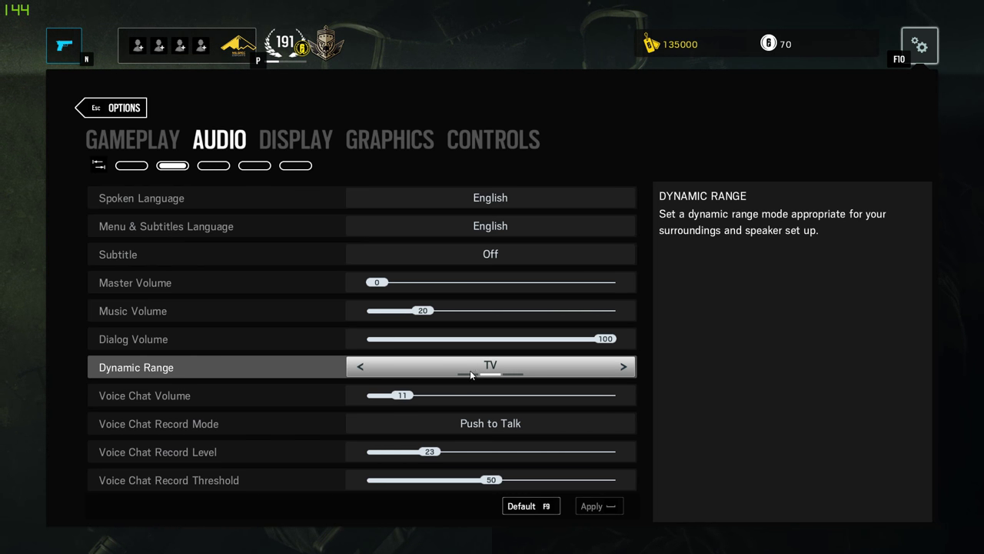
double_click(470, 374)
left_click(490, 376)
left_click(495, 376)
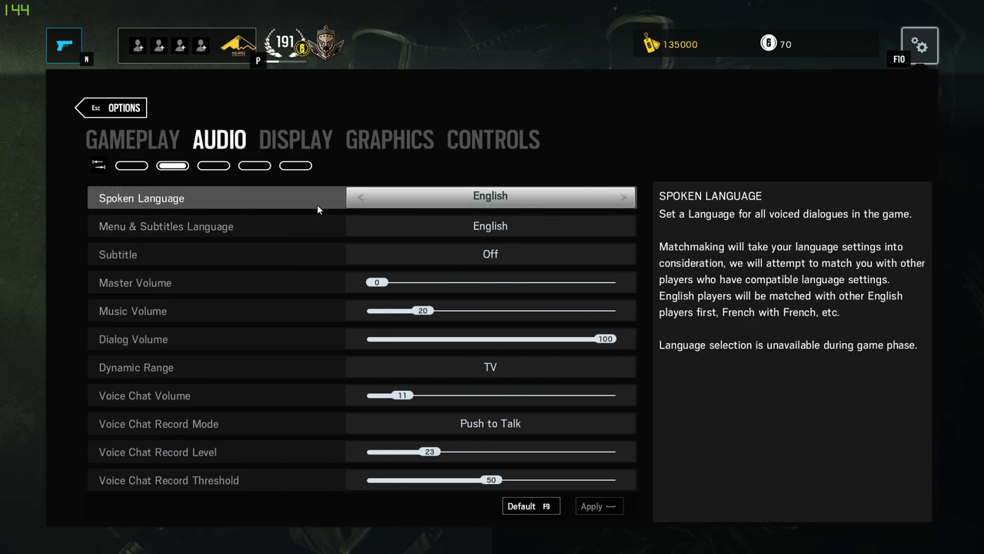
In the display options, switch Display Mode to Full Screen and back to Borderless.
left_click(296, 140)
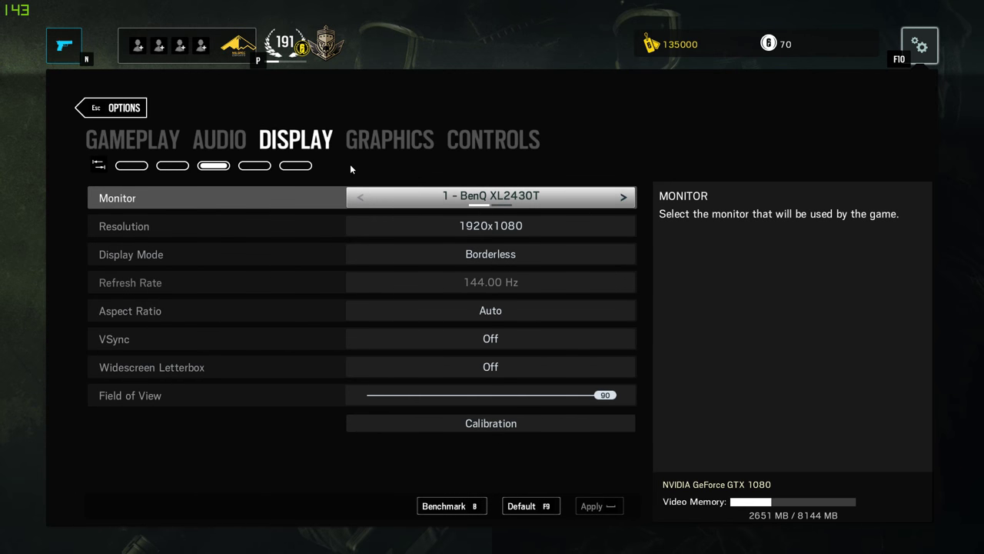
left_click(462, 259)
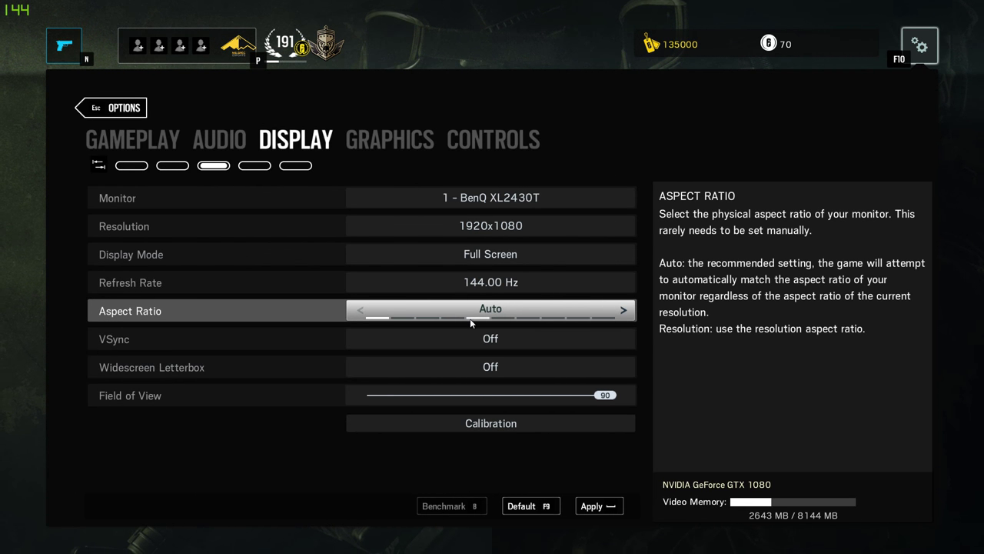
left_click(514, 263)
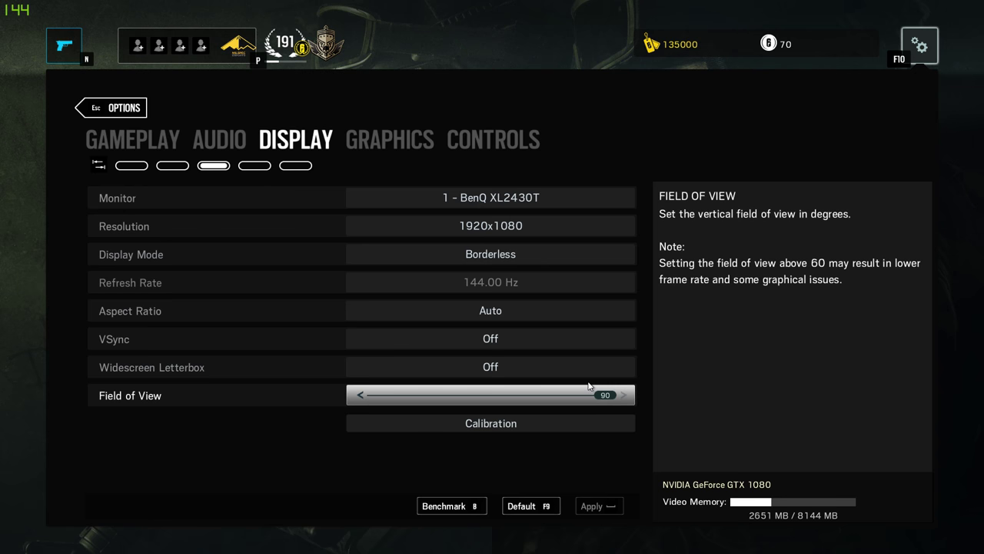
Change VSync to 1 Frame and return it to Off.
left_click(499, 346)
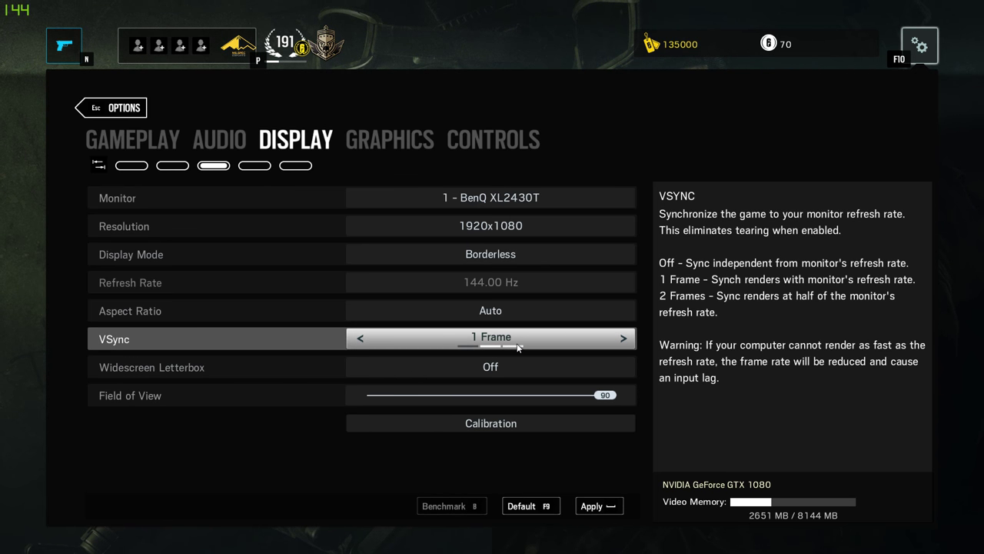
left_click(499, 346)
left_click(499, 346)
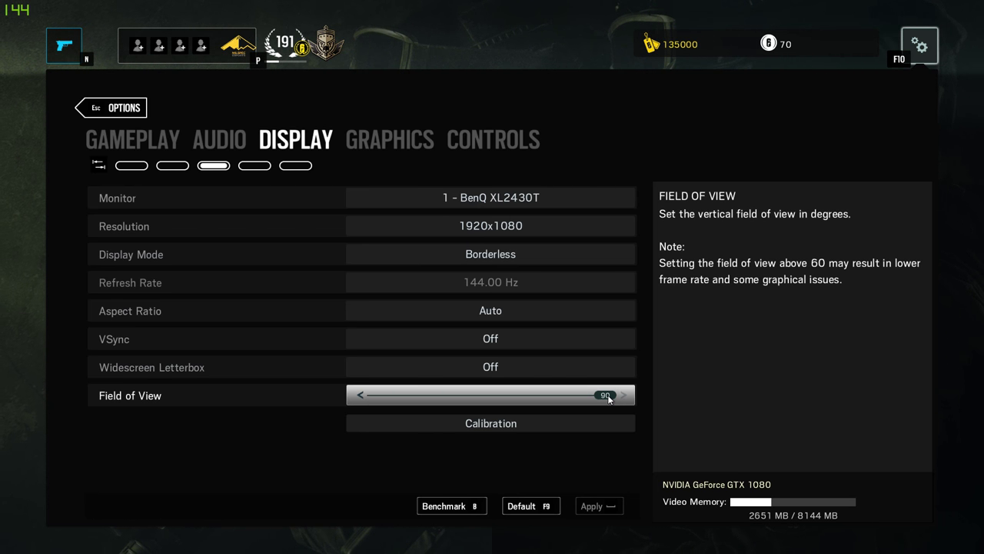
Try Field of View values of 75, 74 and 81, and restore it to 90.
left_click_drag(607, 396, 494, 436)
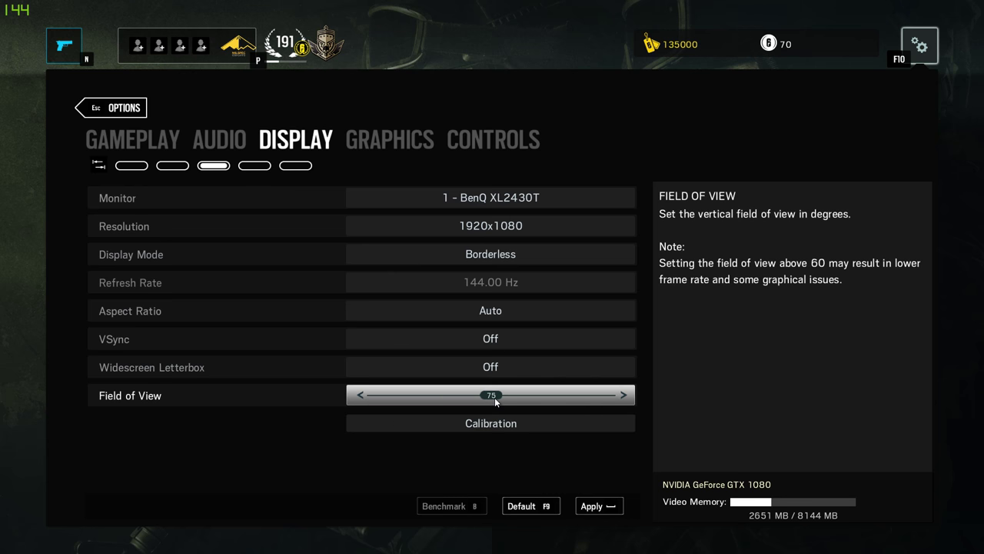
left_click_drag(494, 396, 485, 397)
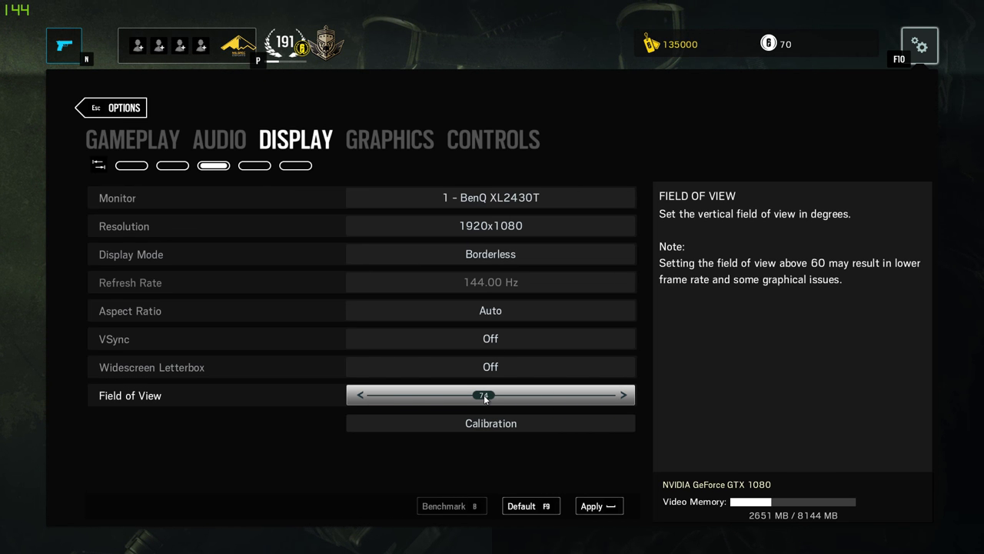
left_click_drag(484, 394, 540, 411)
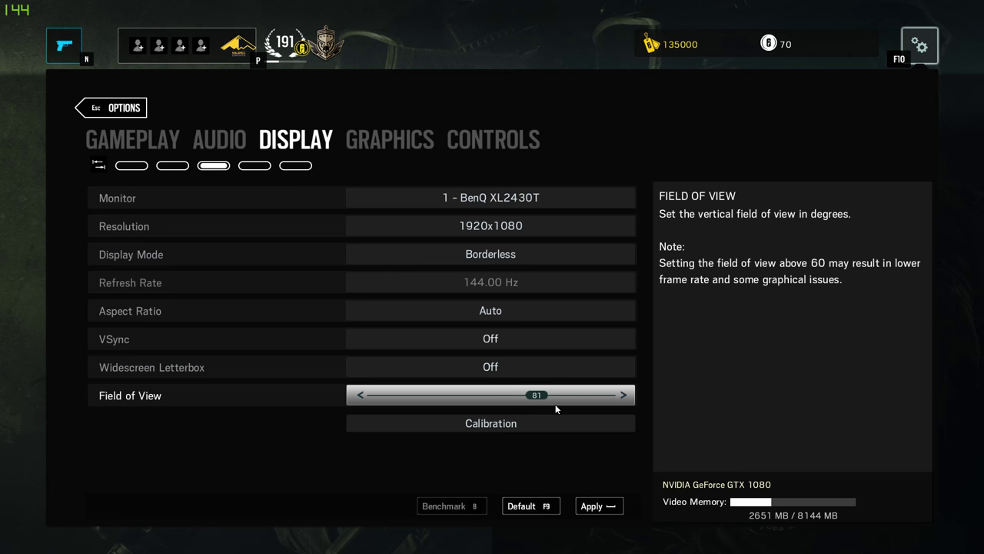
left_click_drag(529, 394, 658, 395)
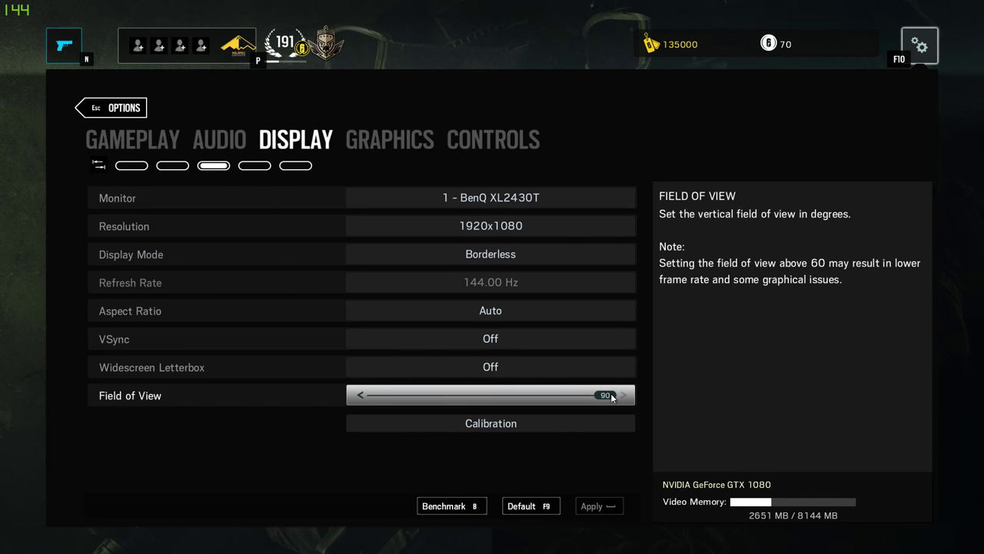
mouse_move(611, 396)
left_mouse_down()
mouse_move(553, 409)
mouse_move(615, 396)
mouse_move(512, 400)
mouse_move(619, 396)
left_mouse_up()
Examine the graphics options from Overall Quality down to Multisample Anti-Aliasing.
left_click(393, 143)
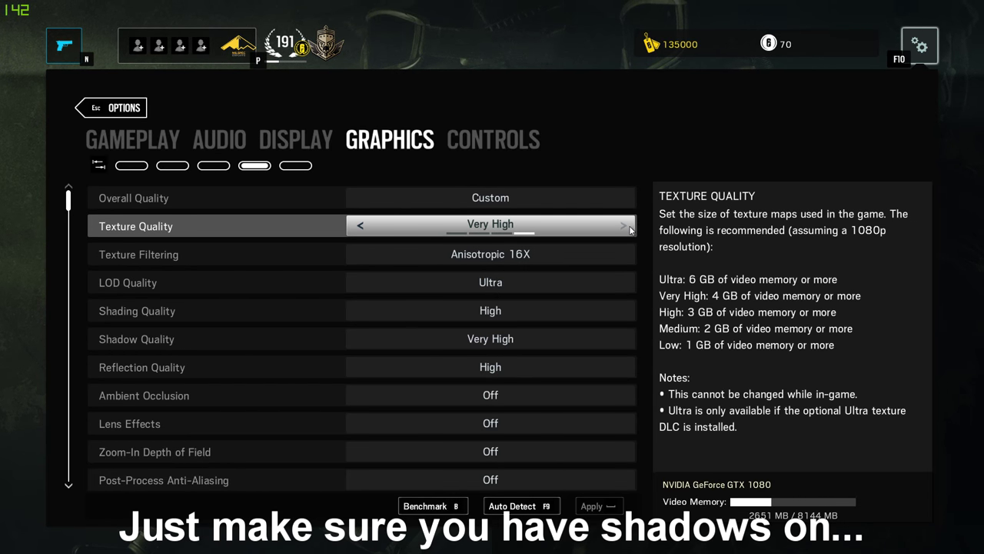
scroll(596, 362, "down", 1)
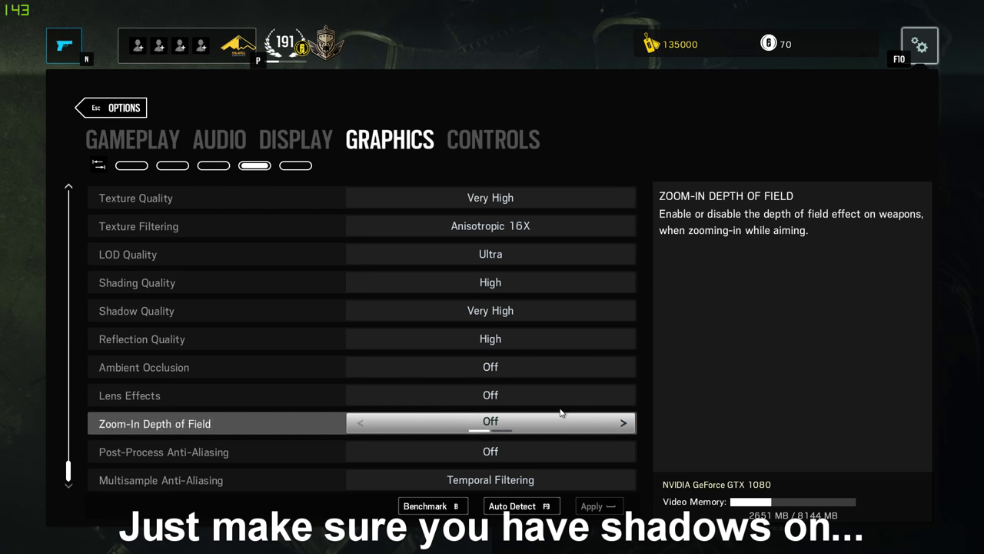
scroll(530, 477, "up", 1)
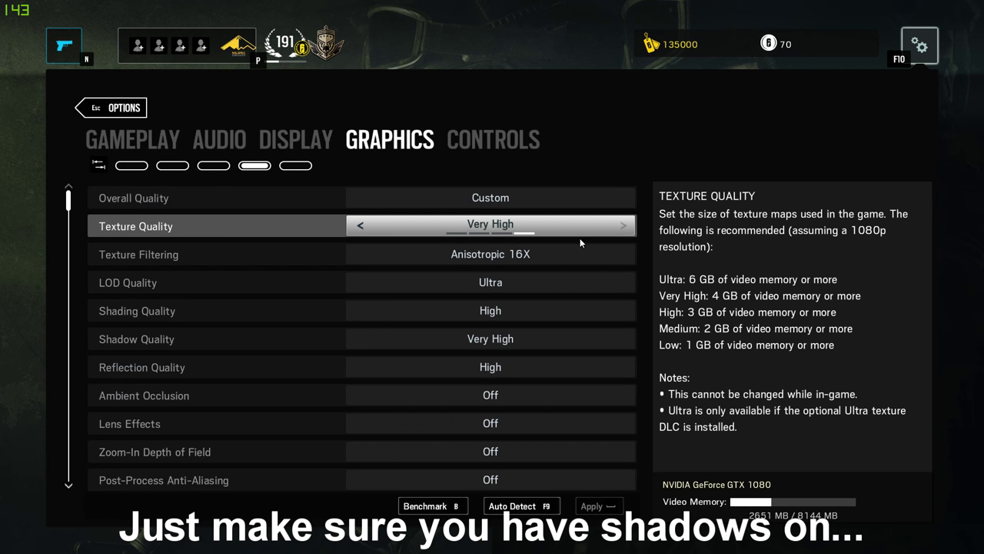
Try Texture Quality Low, Texture Filtering Linear and LOD Quality Low, and lower Shading Quality and Shadow Quality.
left_click(455, 232)
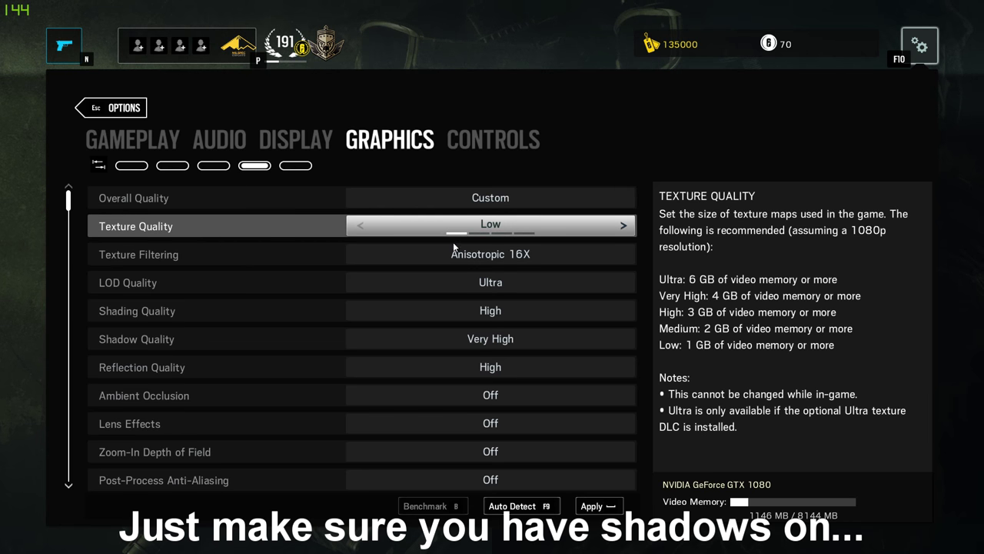
left_click(452, 260)
left_click(448, 287)
left_click(446, 290)
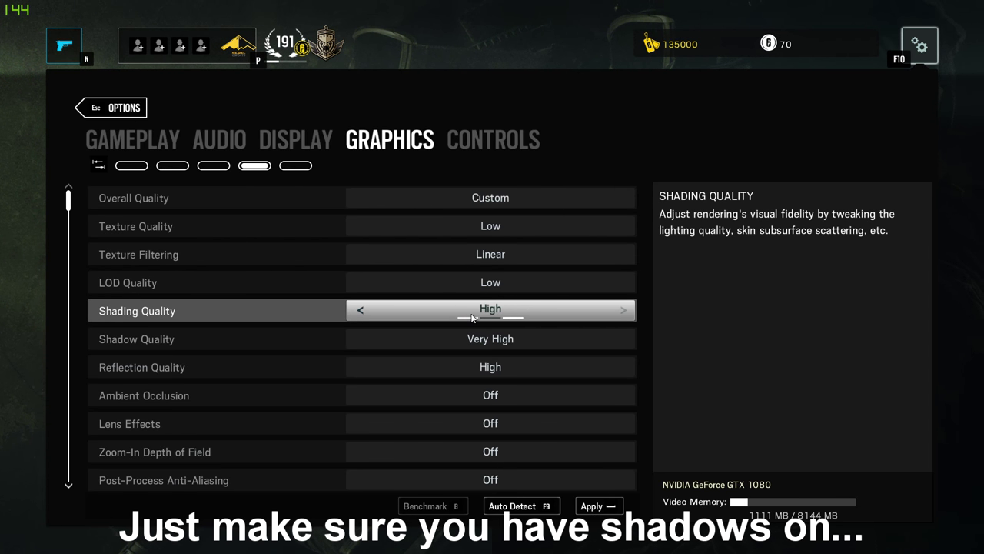
left_click(465, 316)
left_click(461, 345)
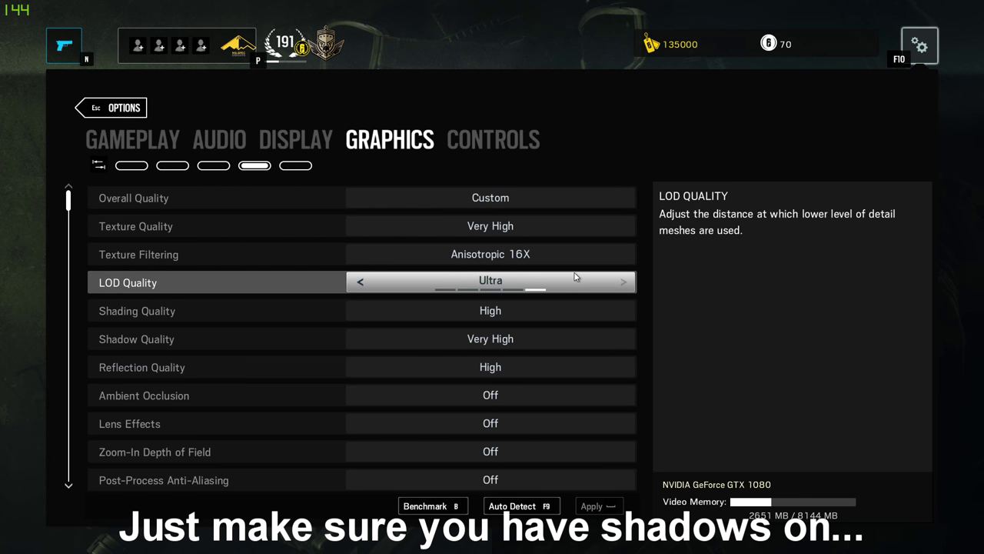
left_click(456, 227)
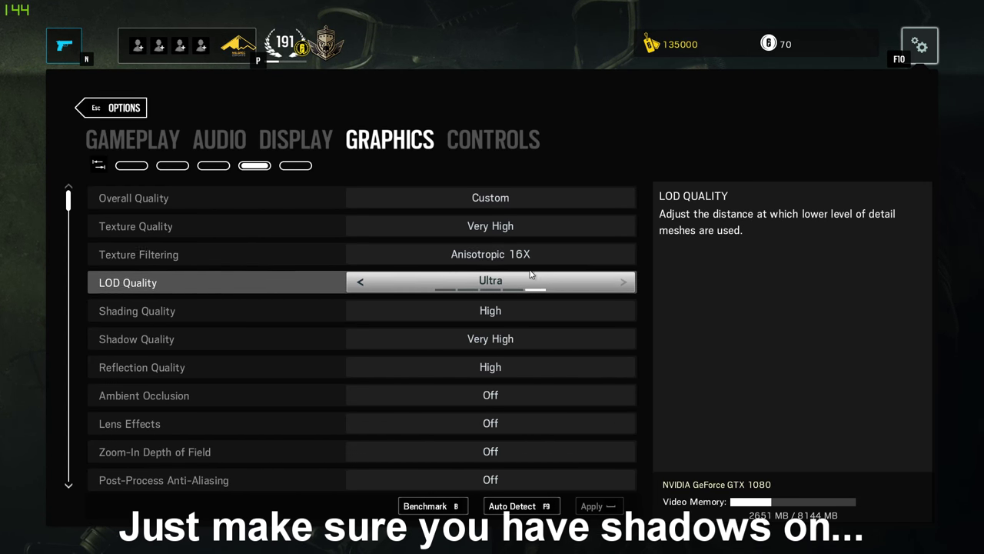
scroll(538, 341, "down", 1)
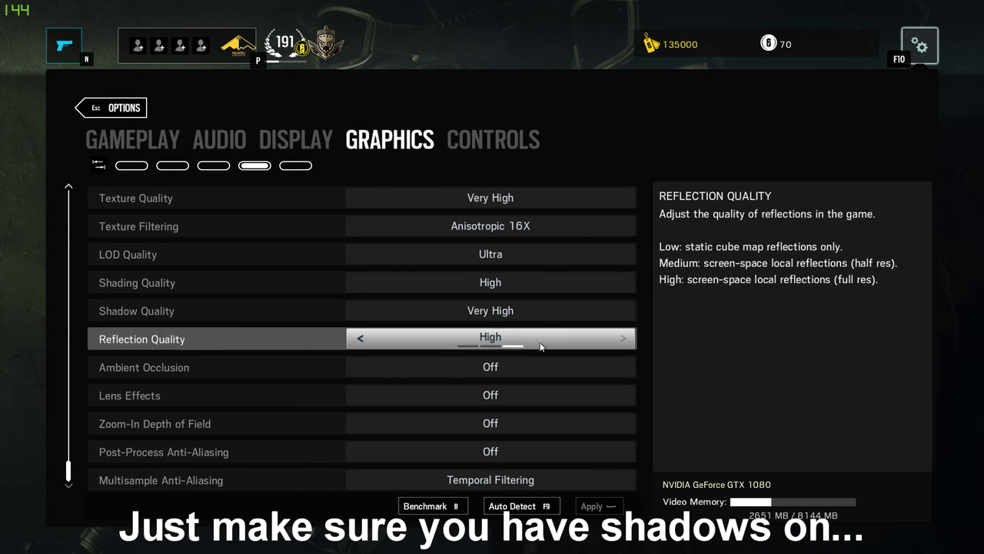
scroll(553, 362, "up", 1)
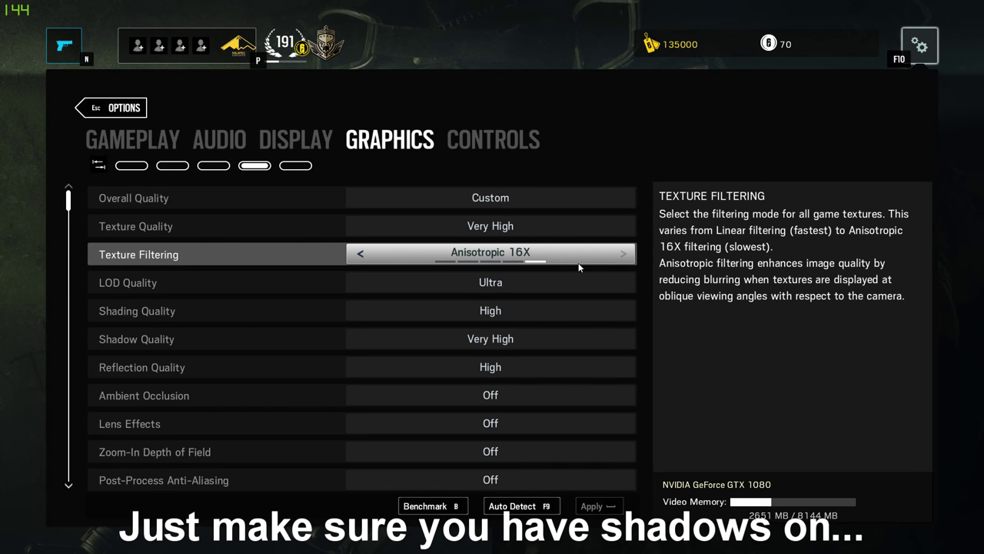
Try Multisample Anti-Aliasing values such as Off and TXAA 2X, and restore it to Temporal Filtering.
scroll(575, 267, "down", 1)
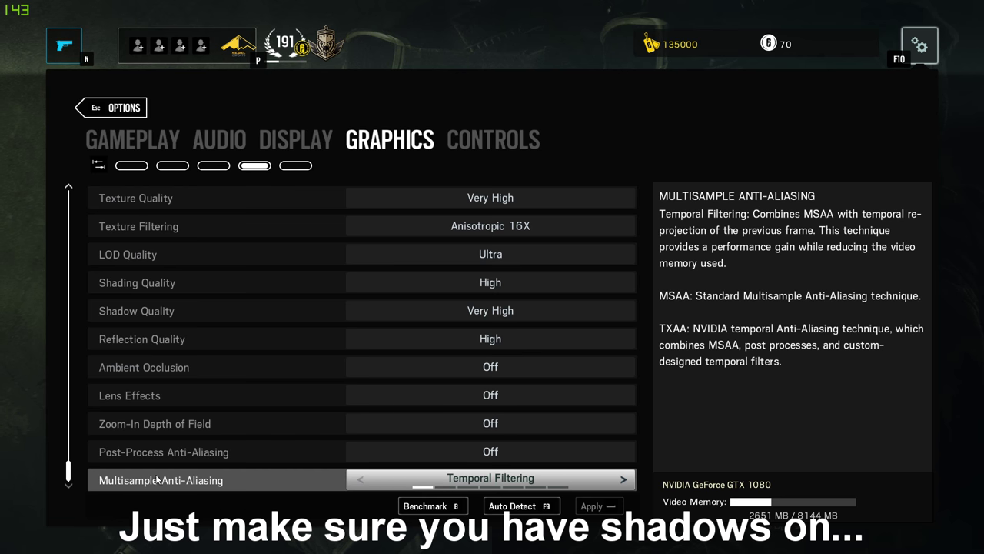
left_click(442, 487)
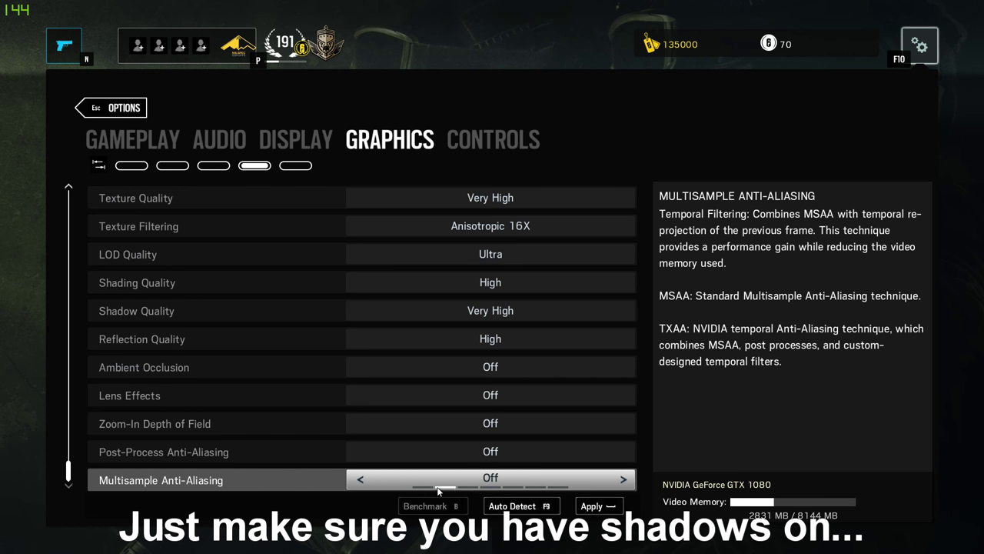
left_click(546, 488)
left_click(530, 488)
left_click(492, 487)
left_click(465, 487)
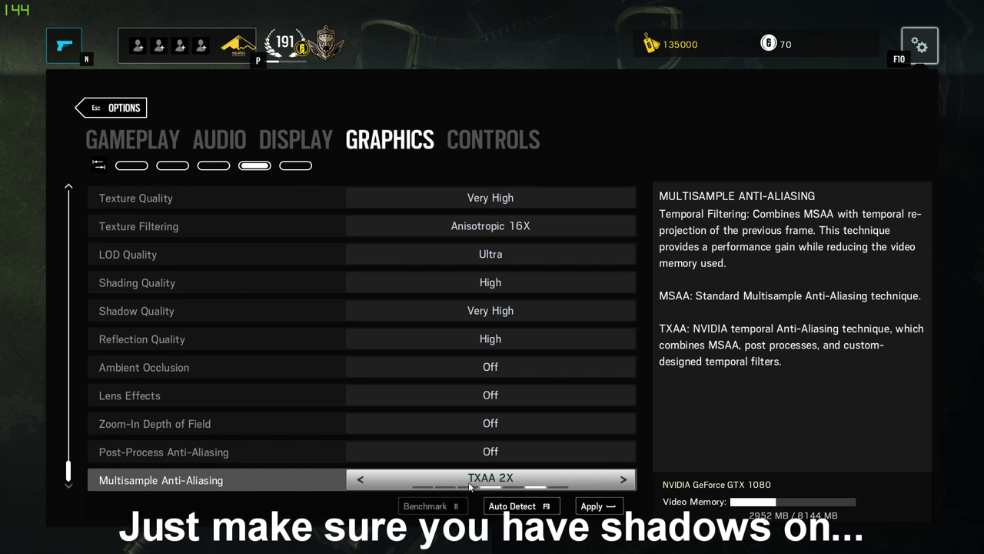
left_click(437, 488)
scroll(469, 346, "up", 1)
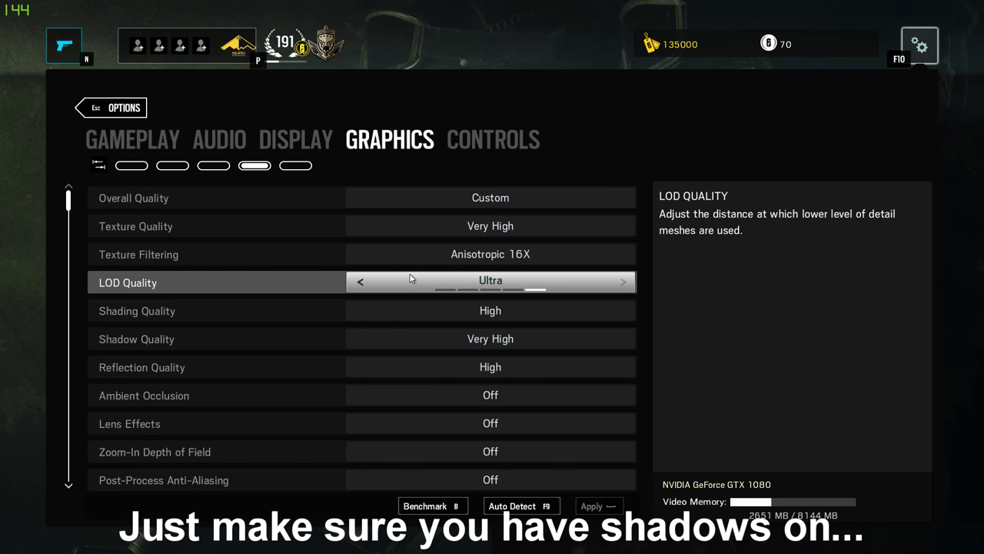
Open the Controls options, try an Aim Down Sights sensitivity of 49 and restore it to 50.
left_click(510, 139)
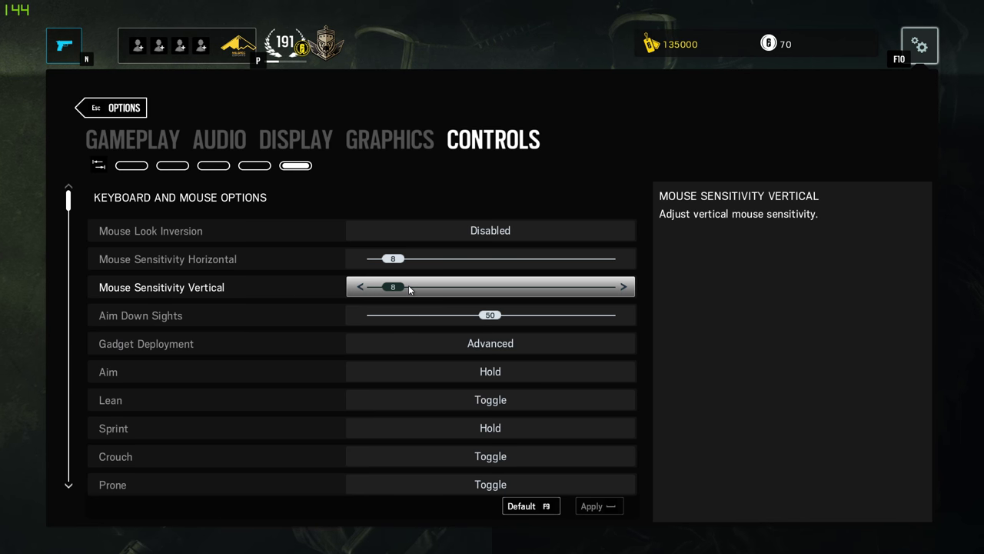
left_click_drag(491, 316, 487, 326)
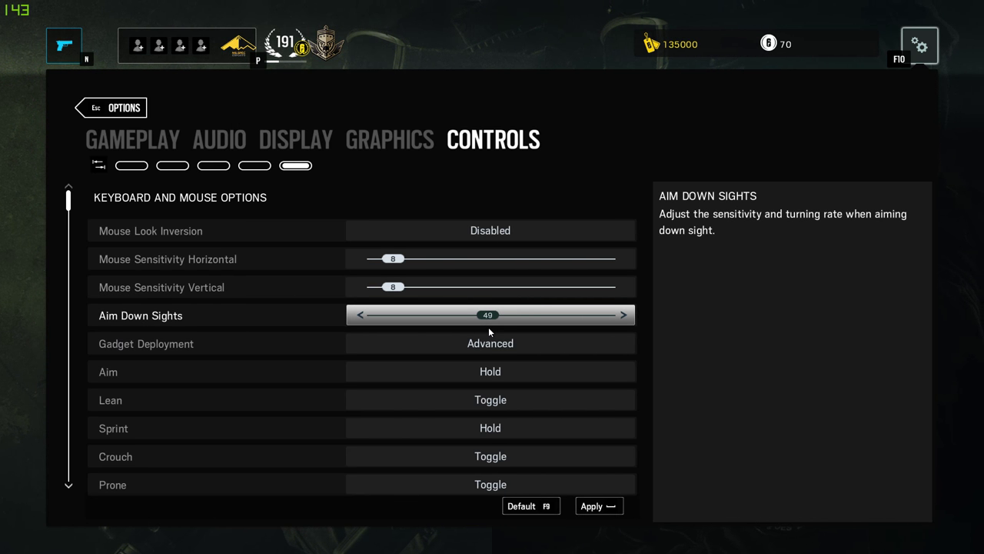
left_click(488, 327)
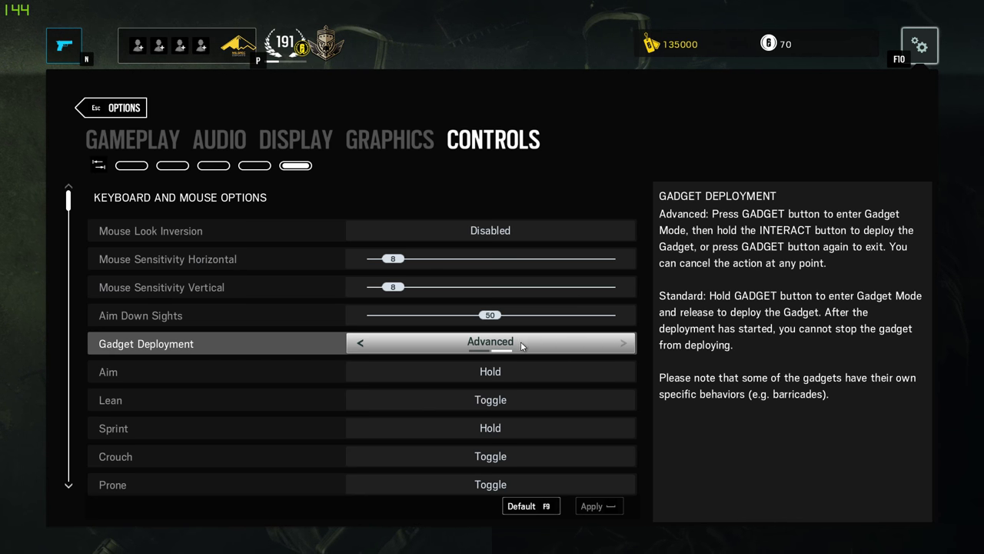
Examine the key bindings in Customize Controls from movement through gadgets to spectator camera, and return to the main options.
scroll(501, 348, "down", 2)
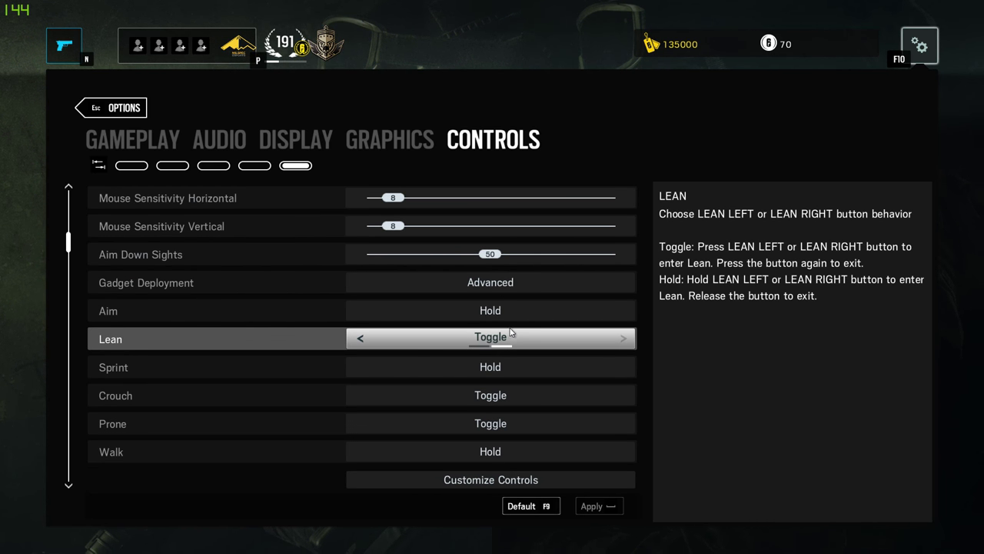
left_click(541, 479)
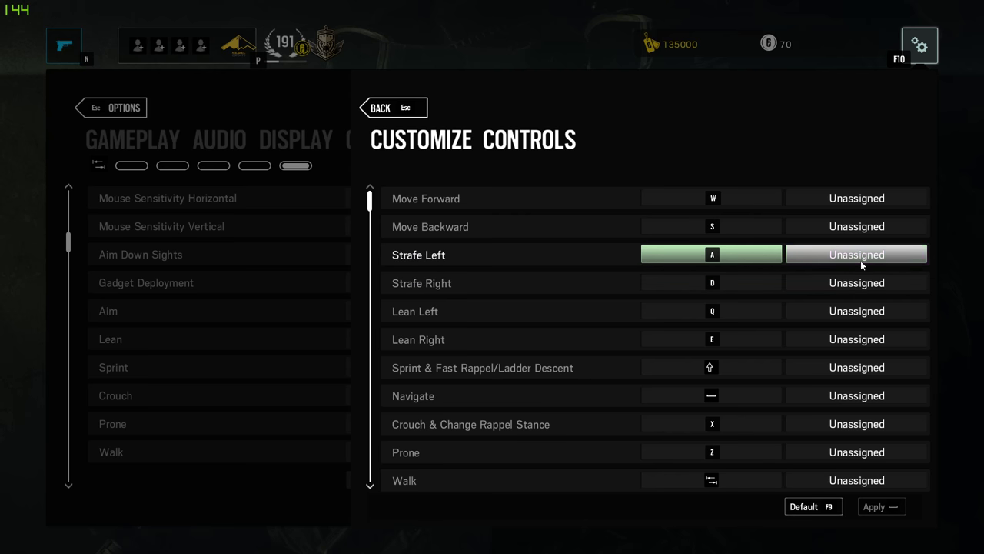
scroll(860, 260, "down", 6)
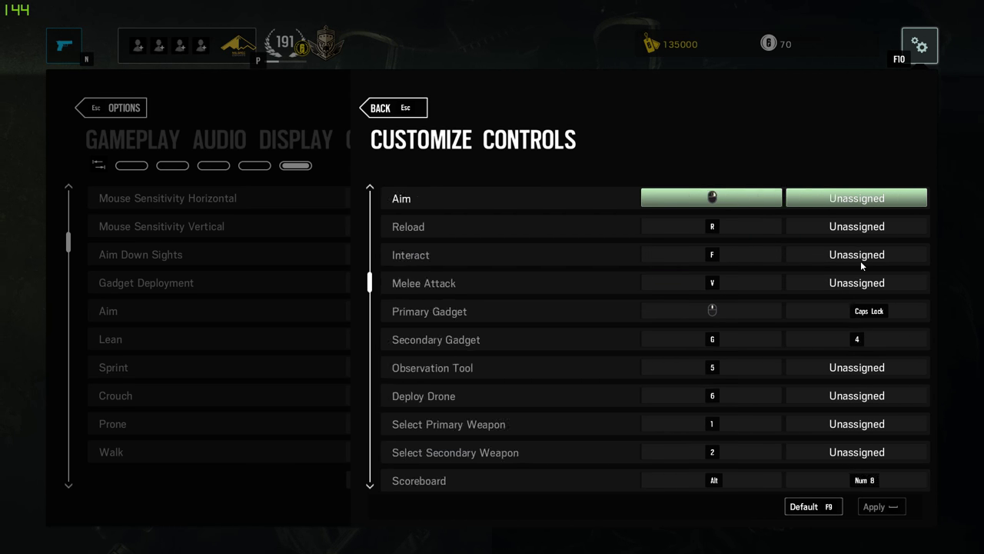
scroll(861, 261, "down", 1)
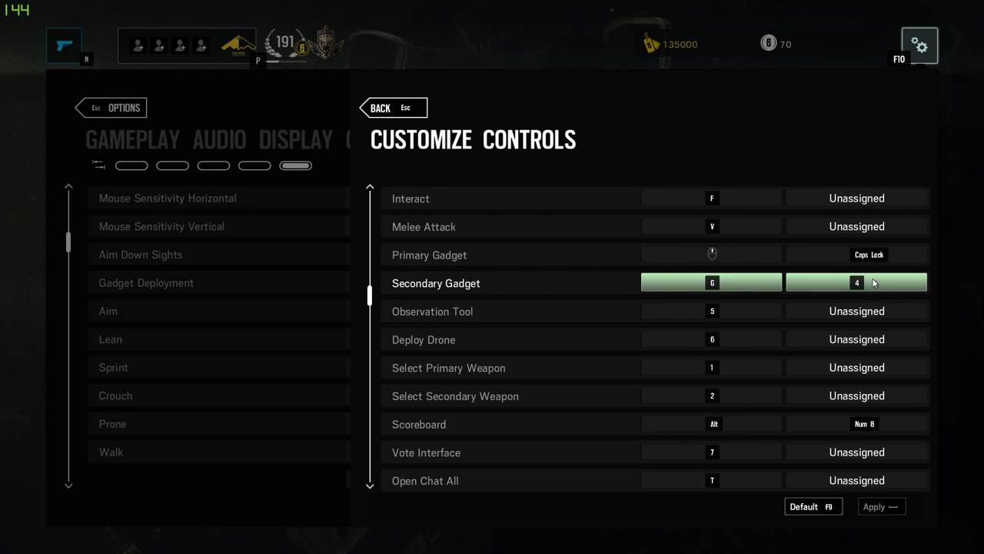
scroll(875, 264, "down", 7)
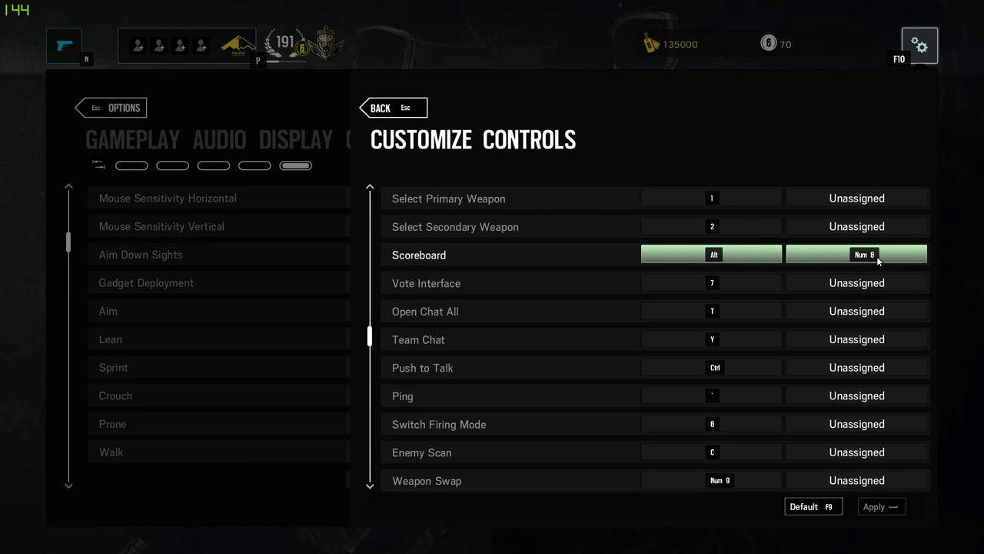
scroll(870, 268, "down", 6)
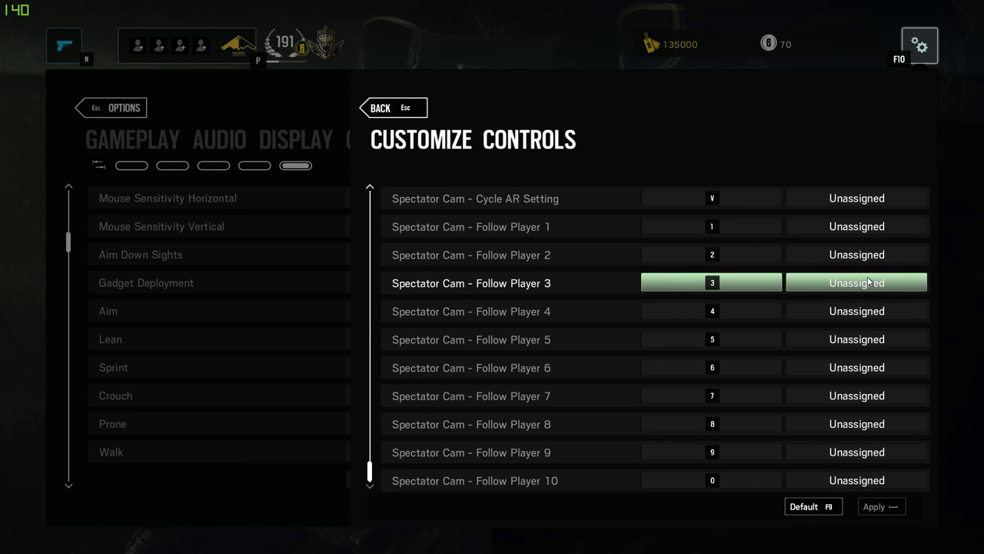
scroll(871, 268, "up", 15)
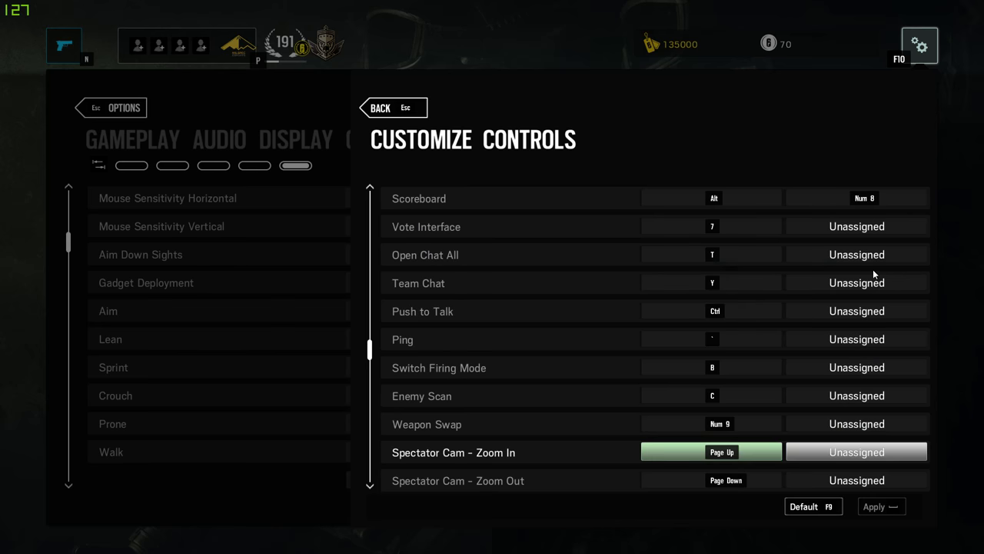
scroll(884, 288, "up", 5)
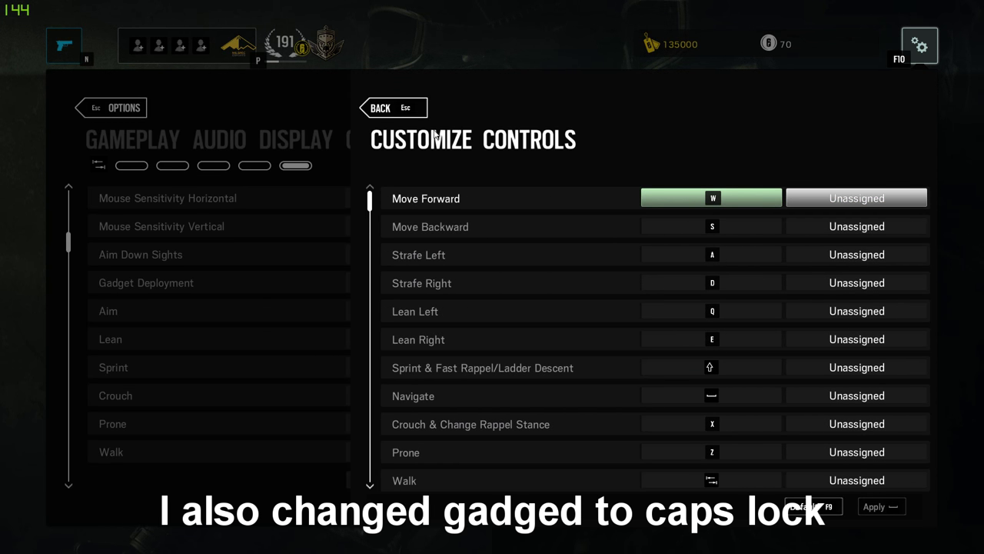
left_click(415, 110)
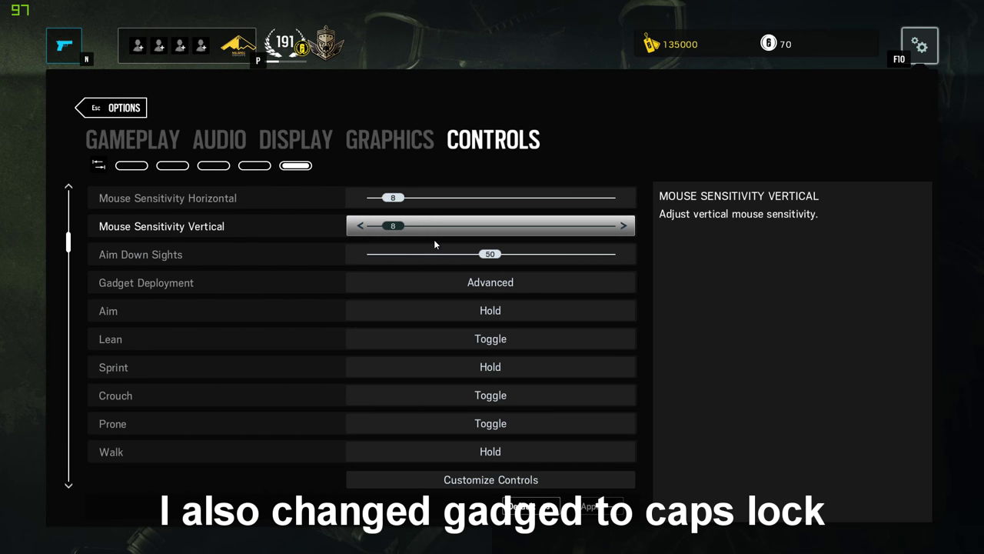
scroll(595, 347, "up", 1)
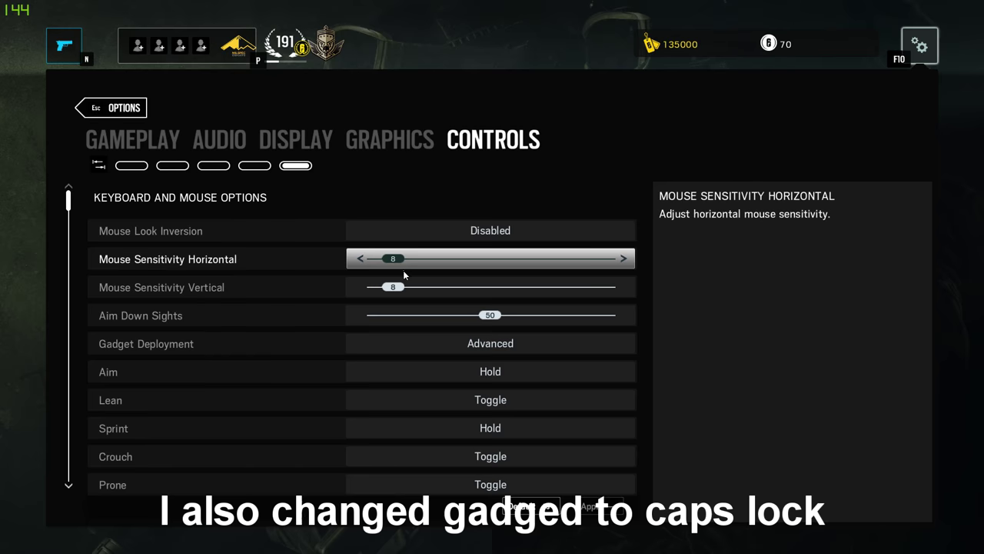
left_click(389, 139)
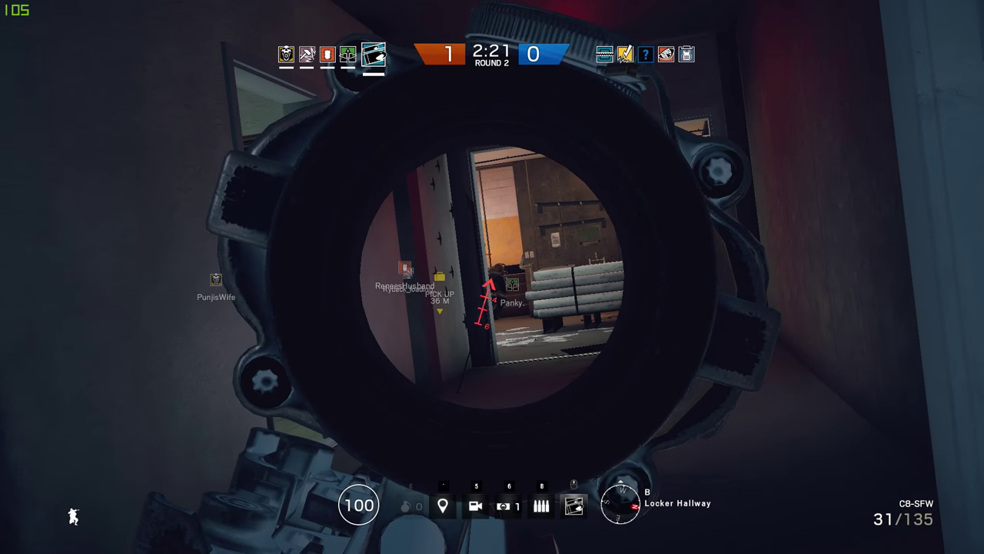
left_click(492, 277)
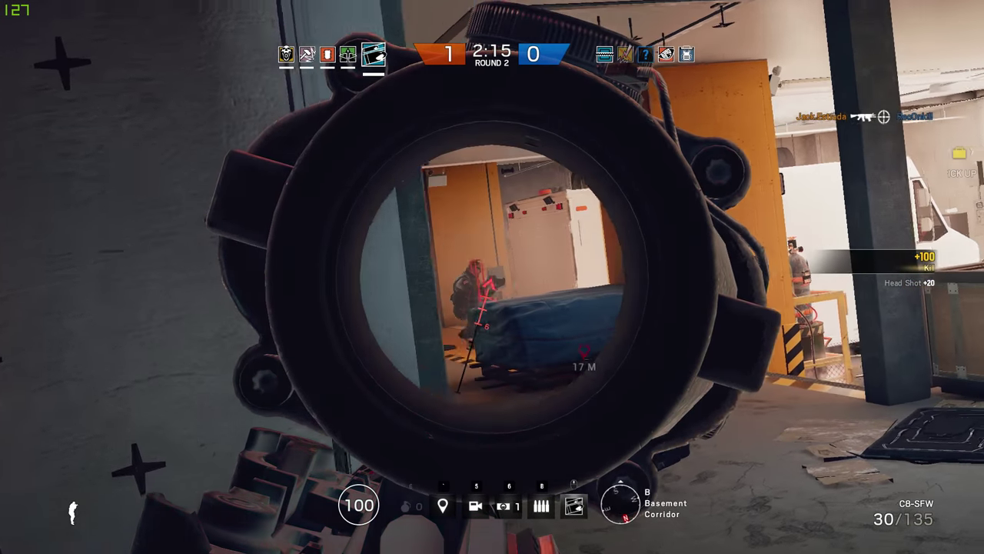
left_click(492, 277)
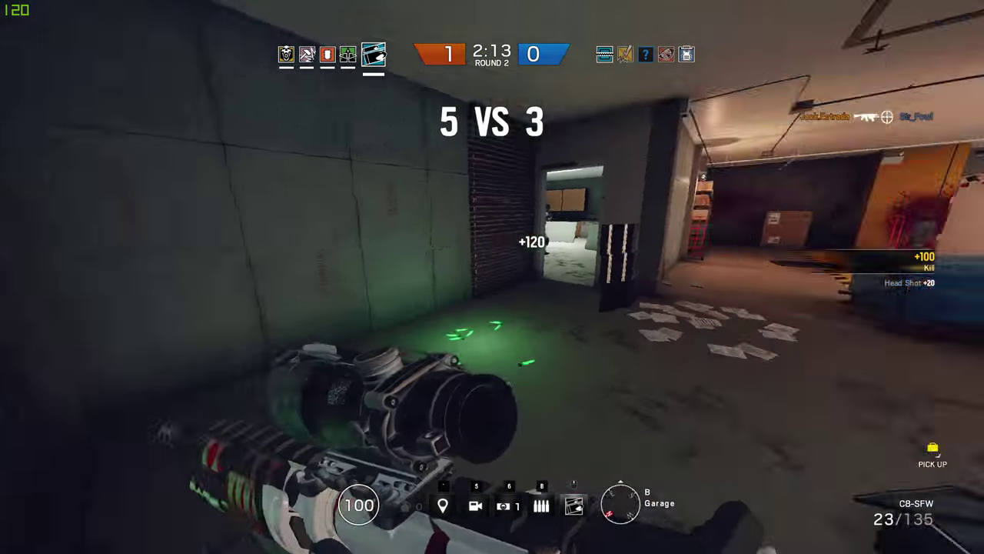
right_click(492, 276)
left_click(492, 277)
left_click(492, 277)
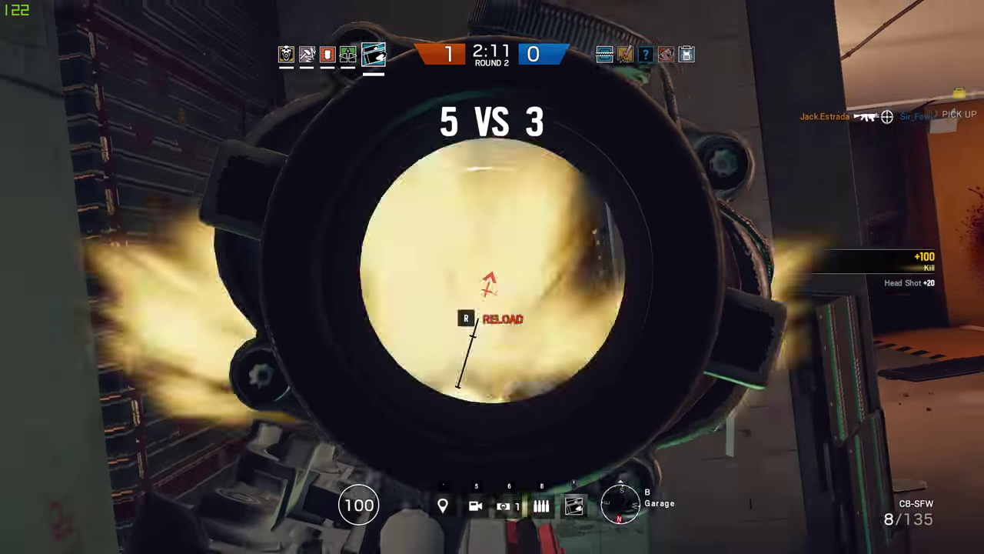
right_click(492, 276)
key("2")
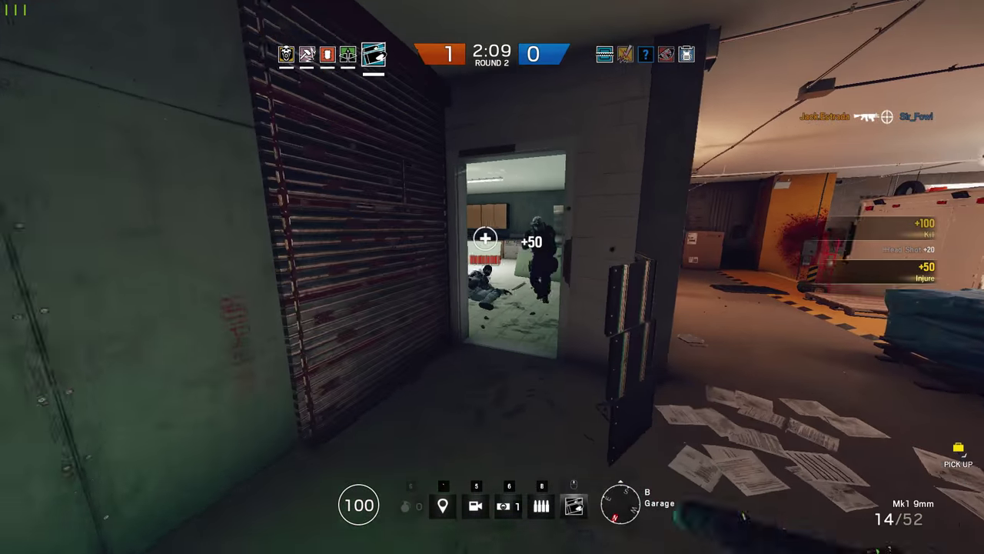
left_click(492, 276)
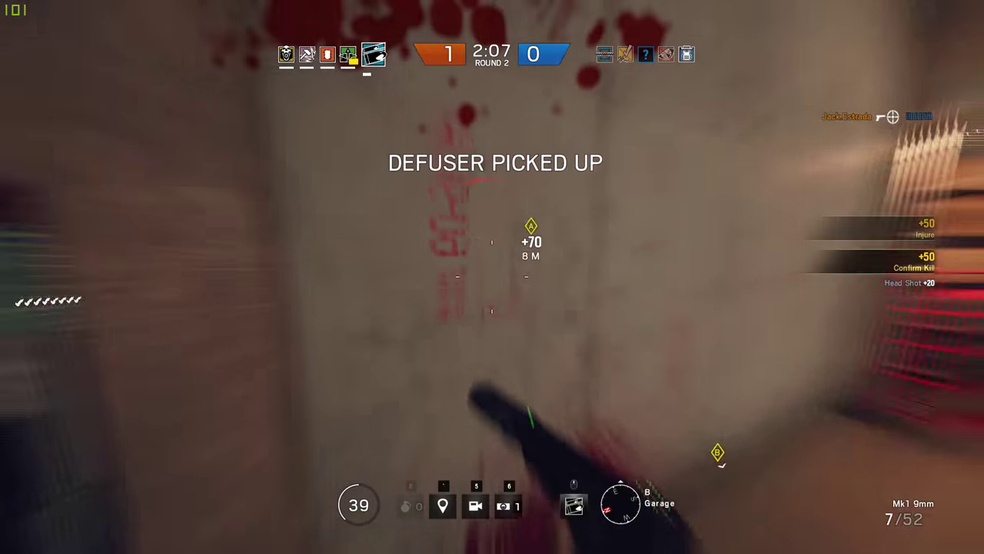
key("space")
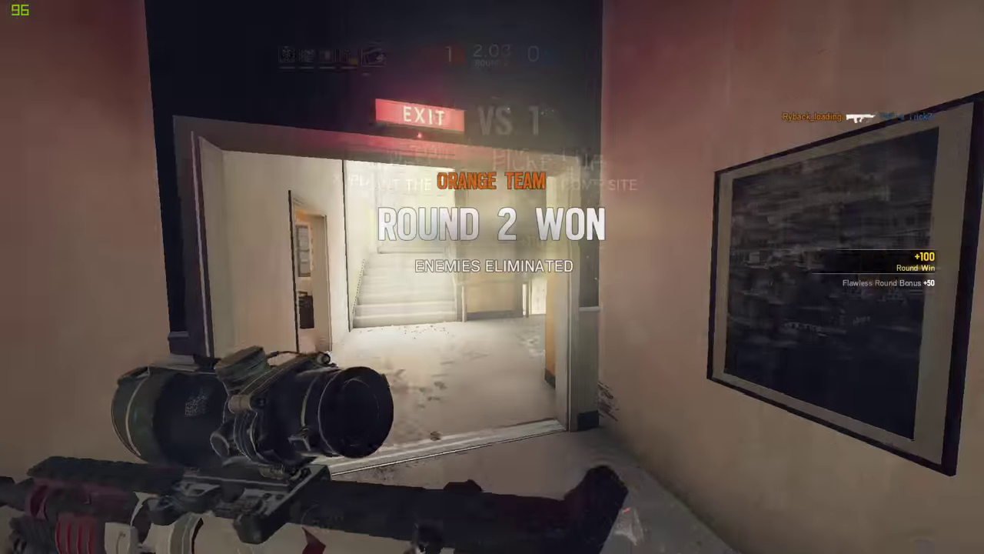
key("w")
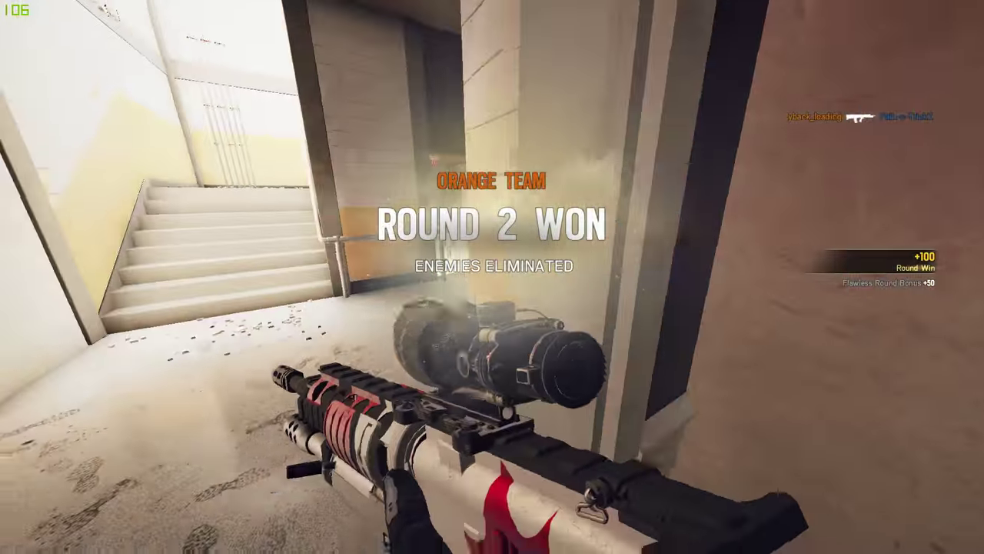